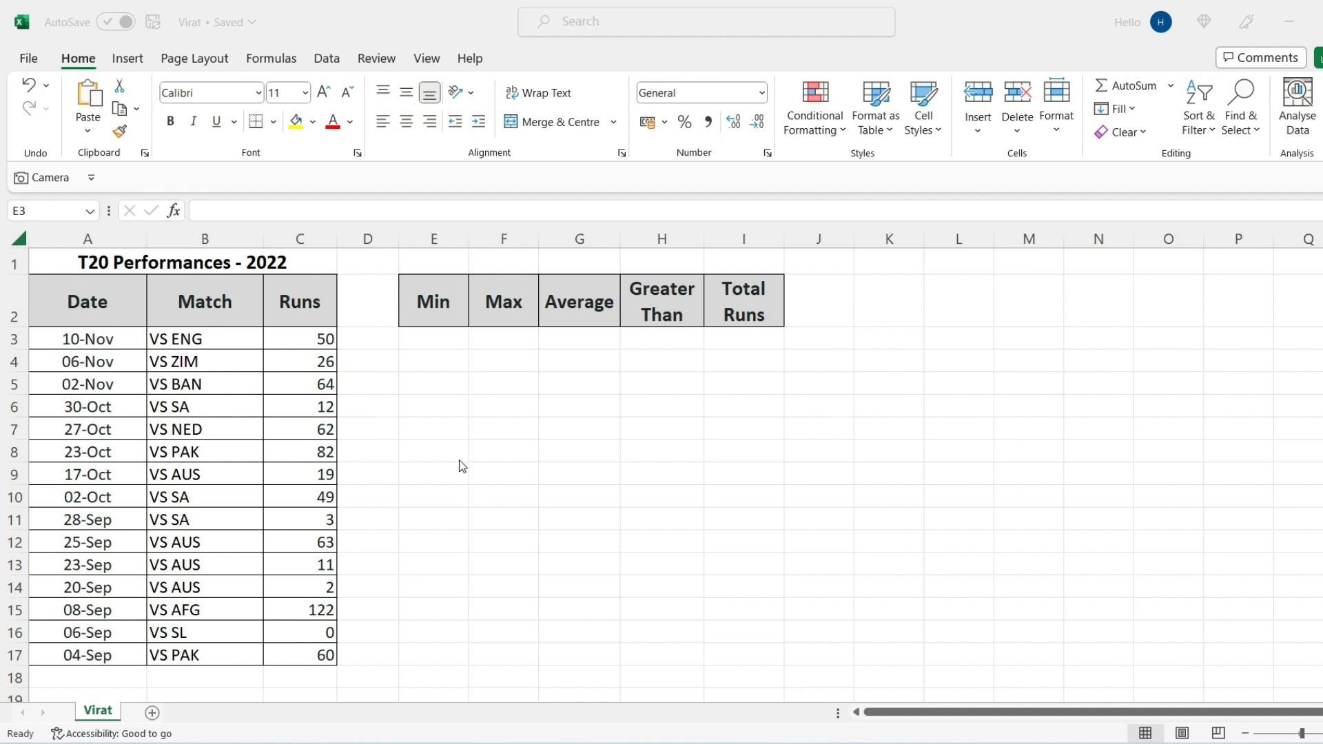
Calculate the lowest score in E3 with MIN over the Runs values C3:C17 and check it against the matching match row.
{"action": "left_click", "coordinate": [442, 337]}
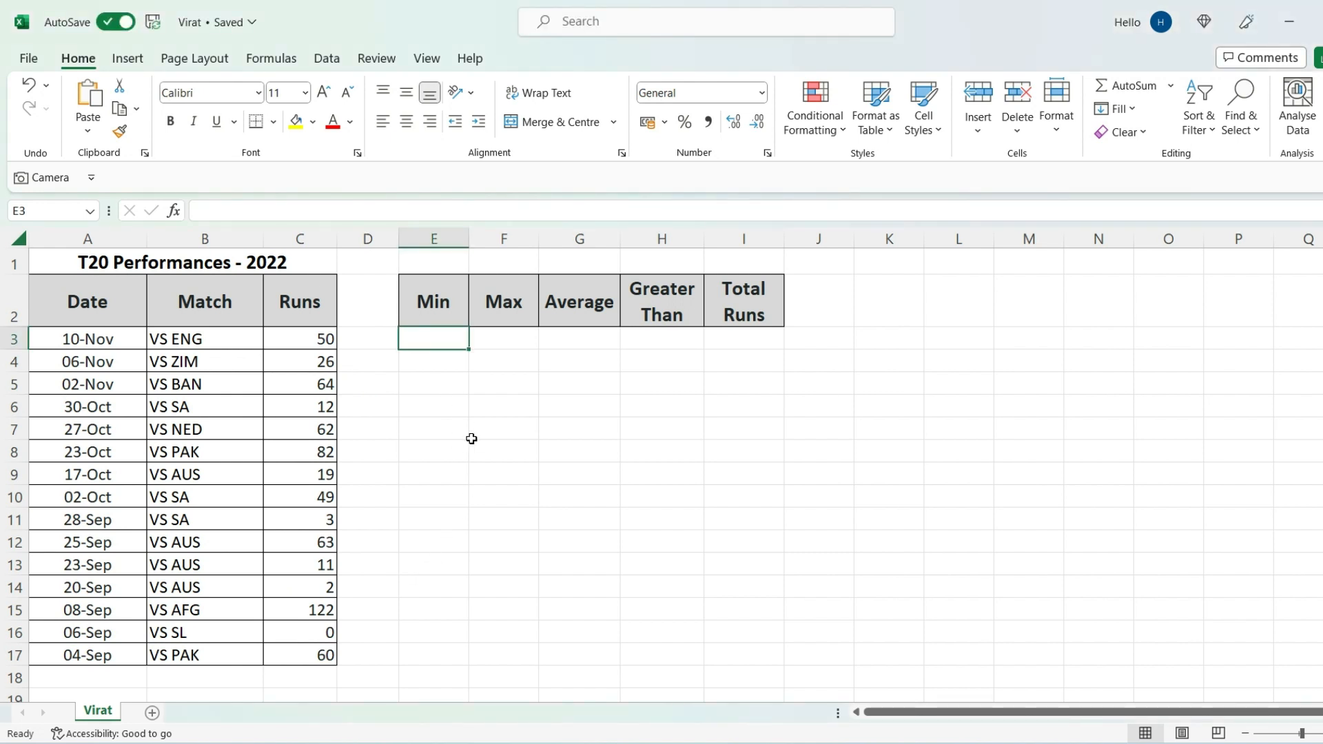
{"action": "type", "text": "="}
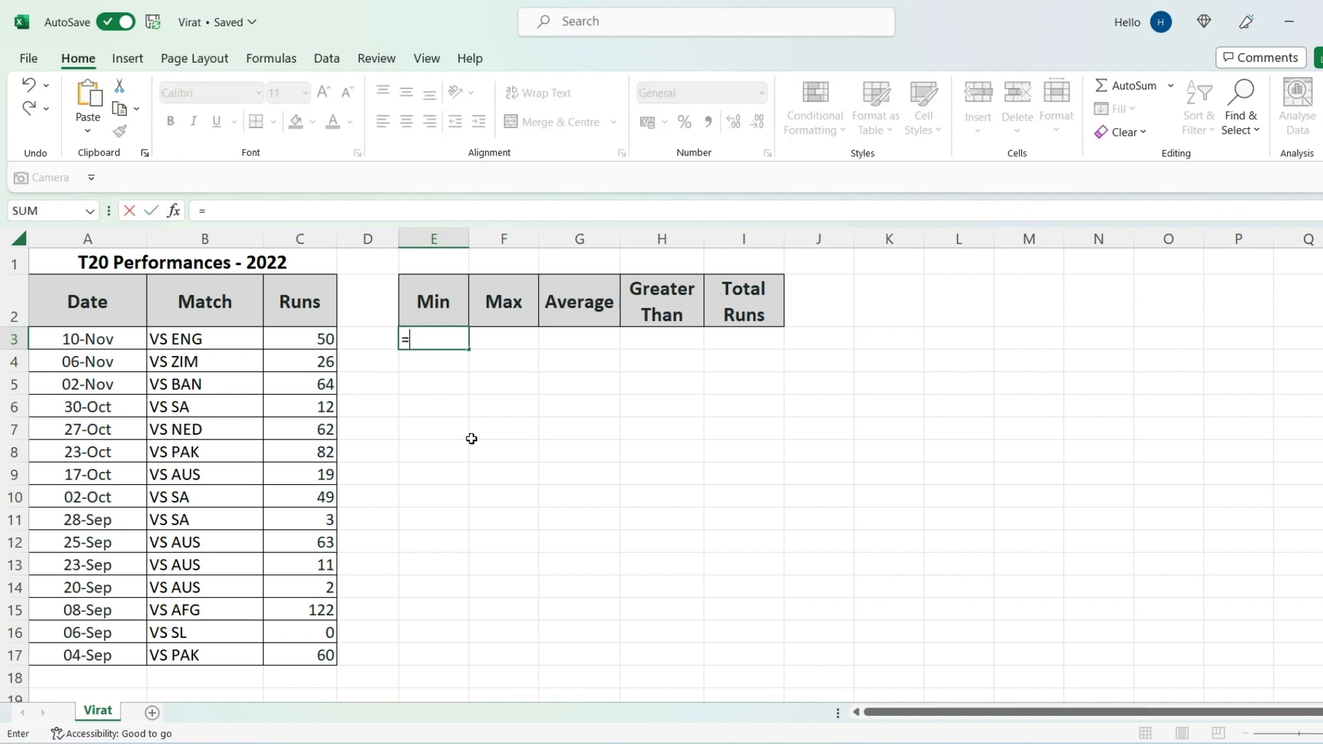
{"action": "type", "text": "min"}
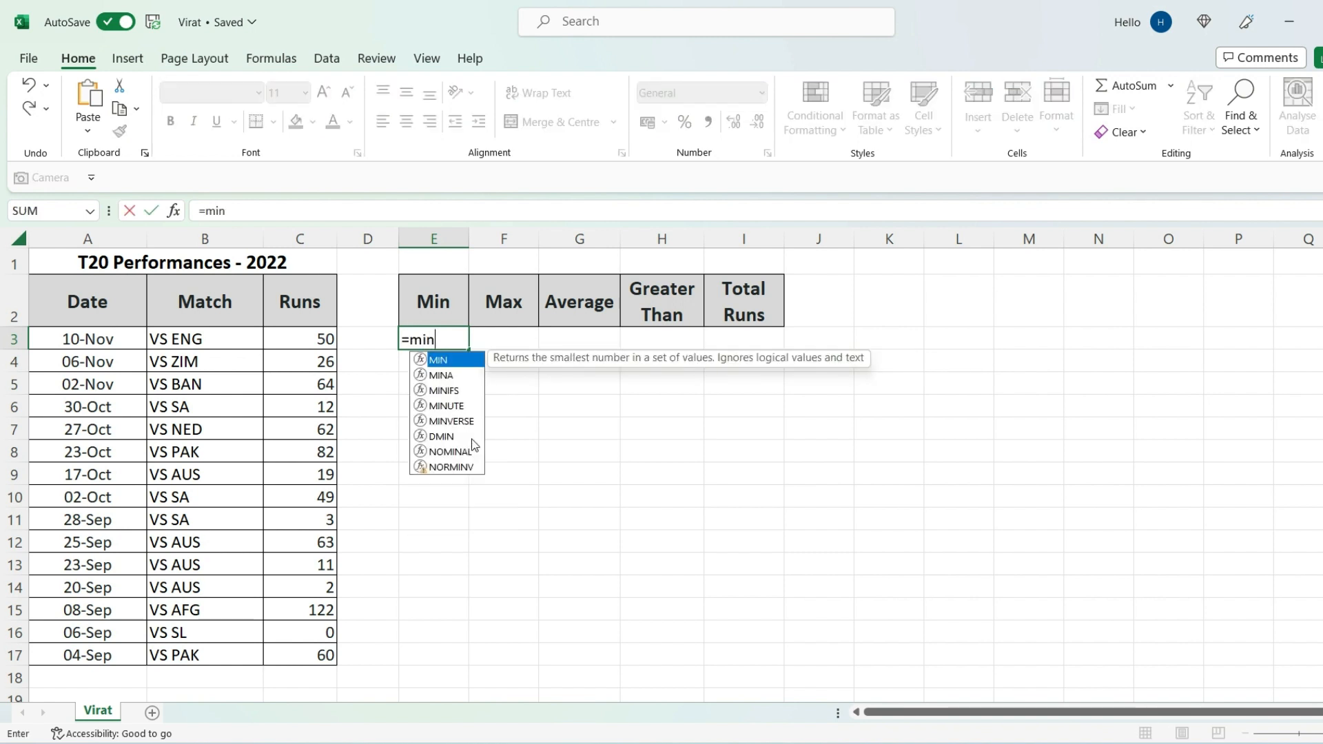
{"action": "type", "text": "("}
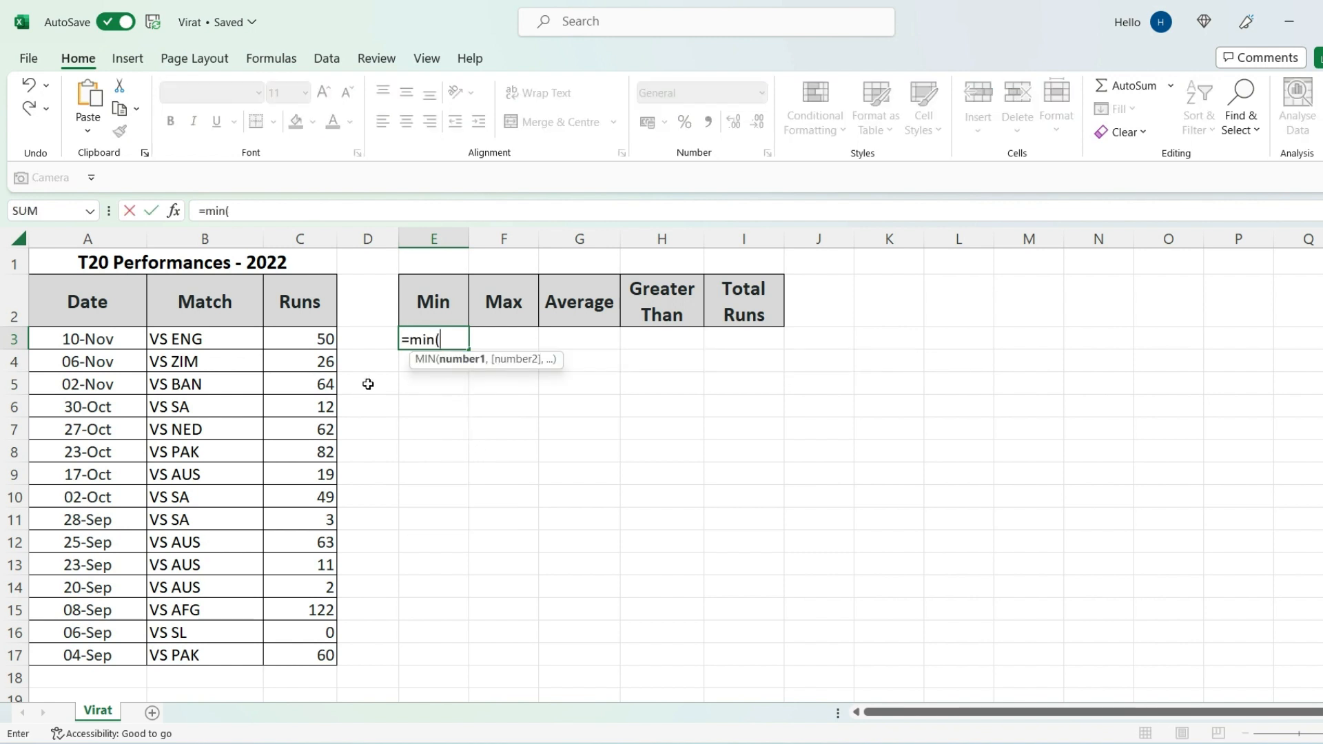
{"action": "left_click_drag", "start_coordinate": [322, 339], "coordinate": [307, 649]}
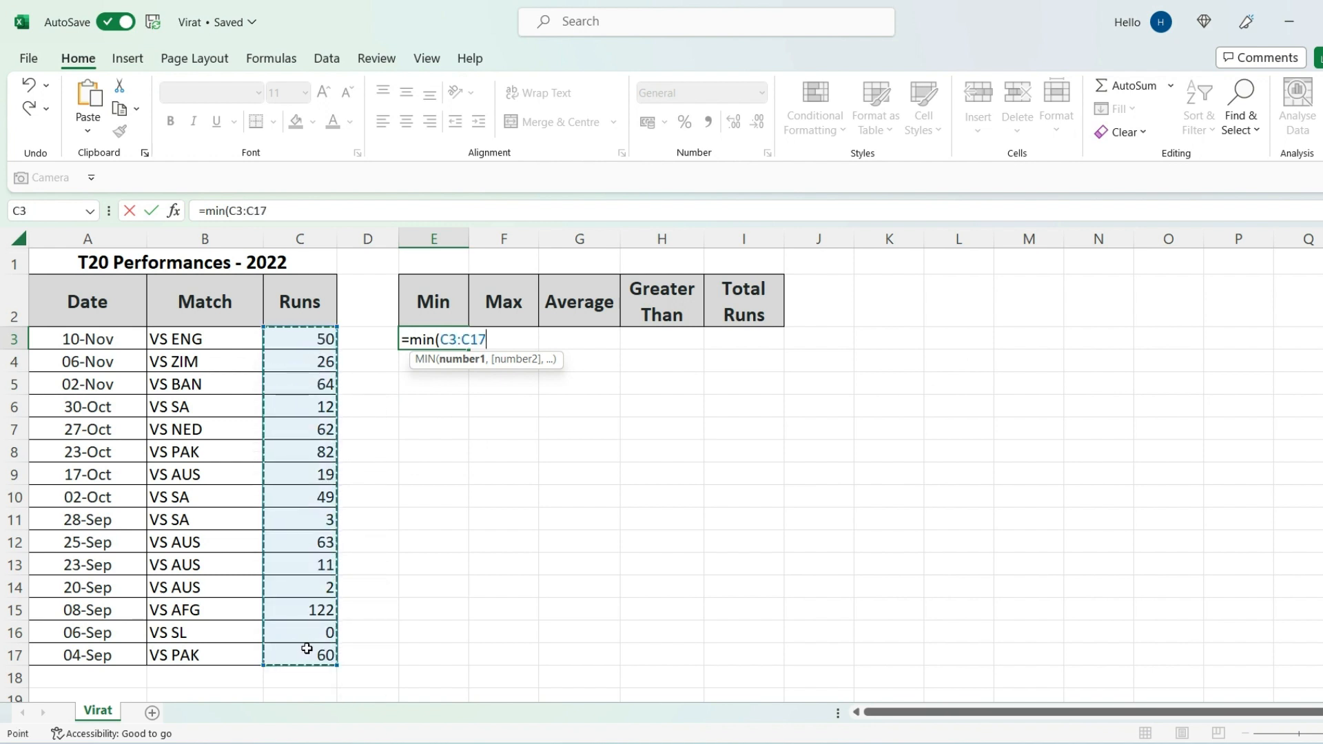
{"action": "key", "text": "Return"}
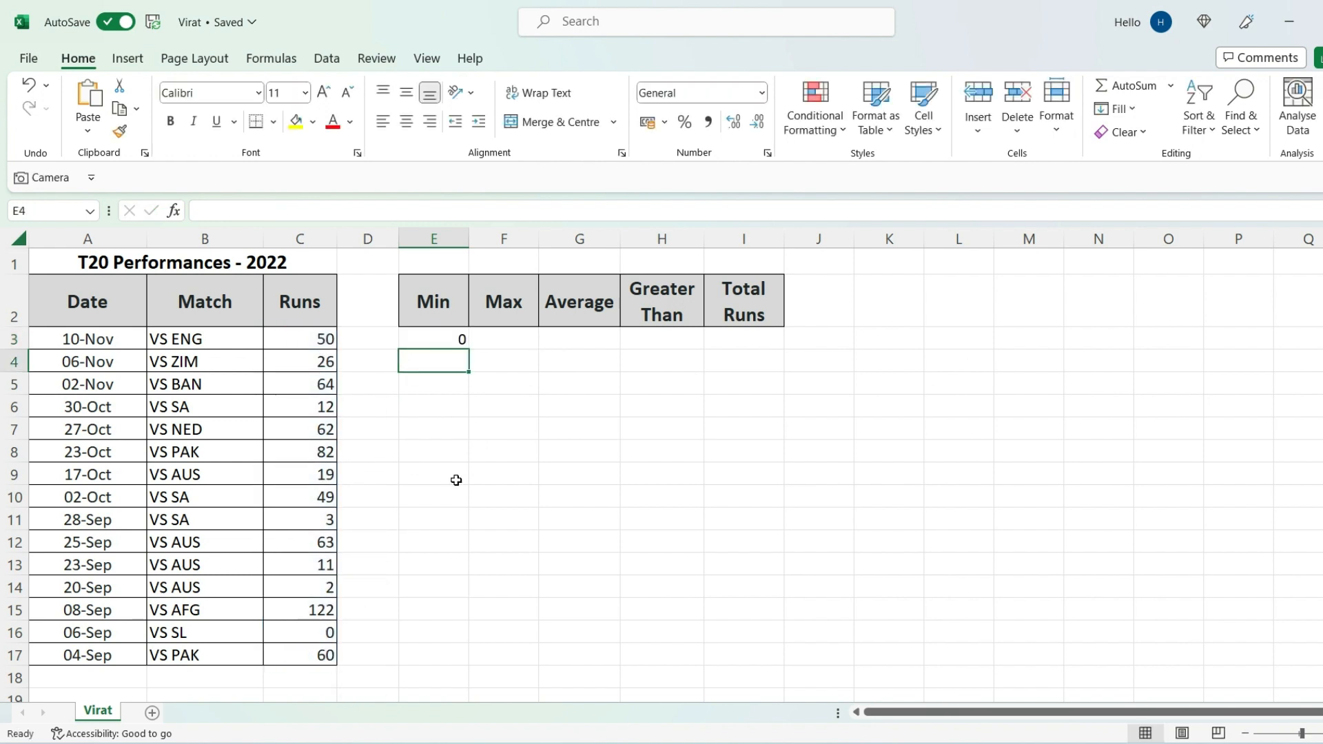
{"action": "left_click", "coordinate": [439, 339]}
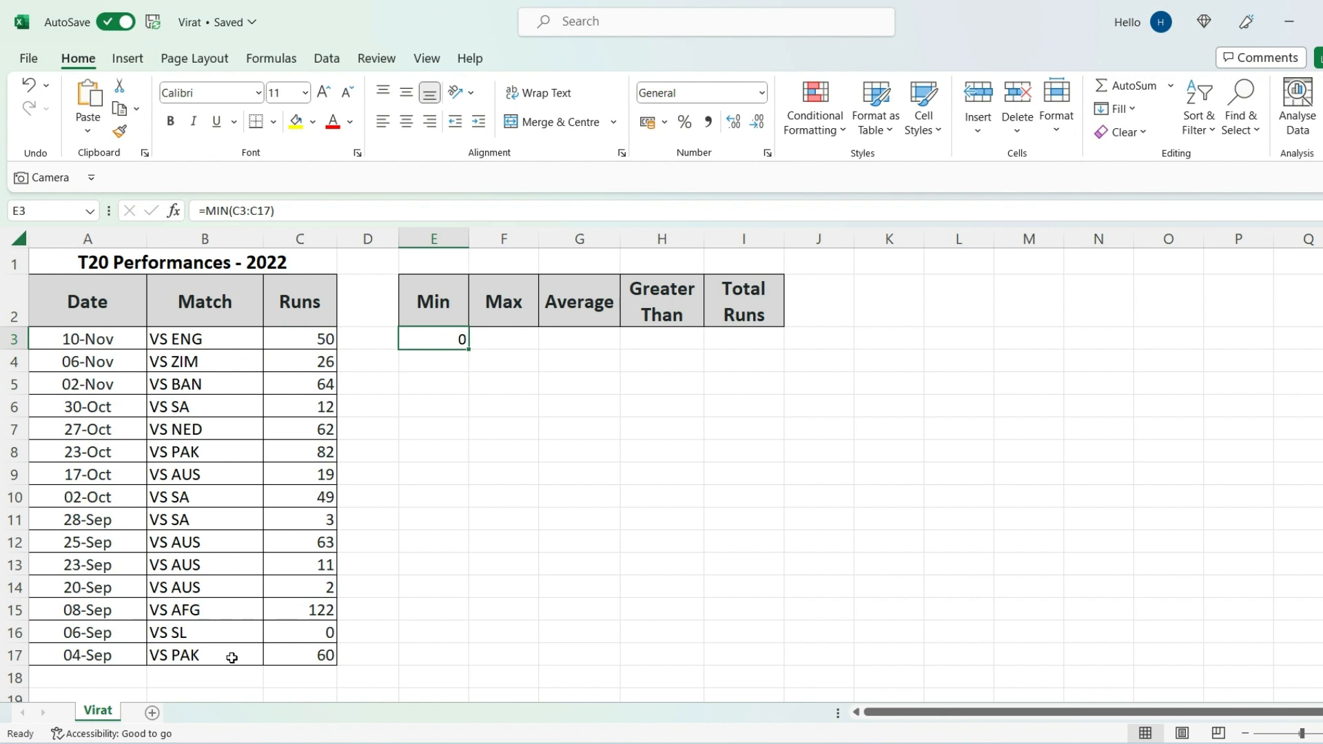
{"action": "left_click_drag", "start_coordinate": [107, 634], "coordinate": [303, 633]}
{"action": "left_click", "coordinate": [445, 340]}
Calculate the highest score in F3 with MAX over C3:C17 and check it against the matching match row.
{"action": "key", "text": "Tab"}
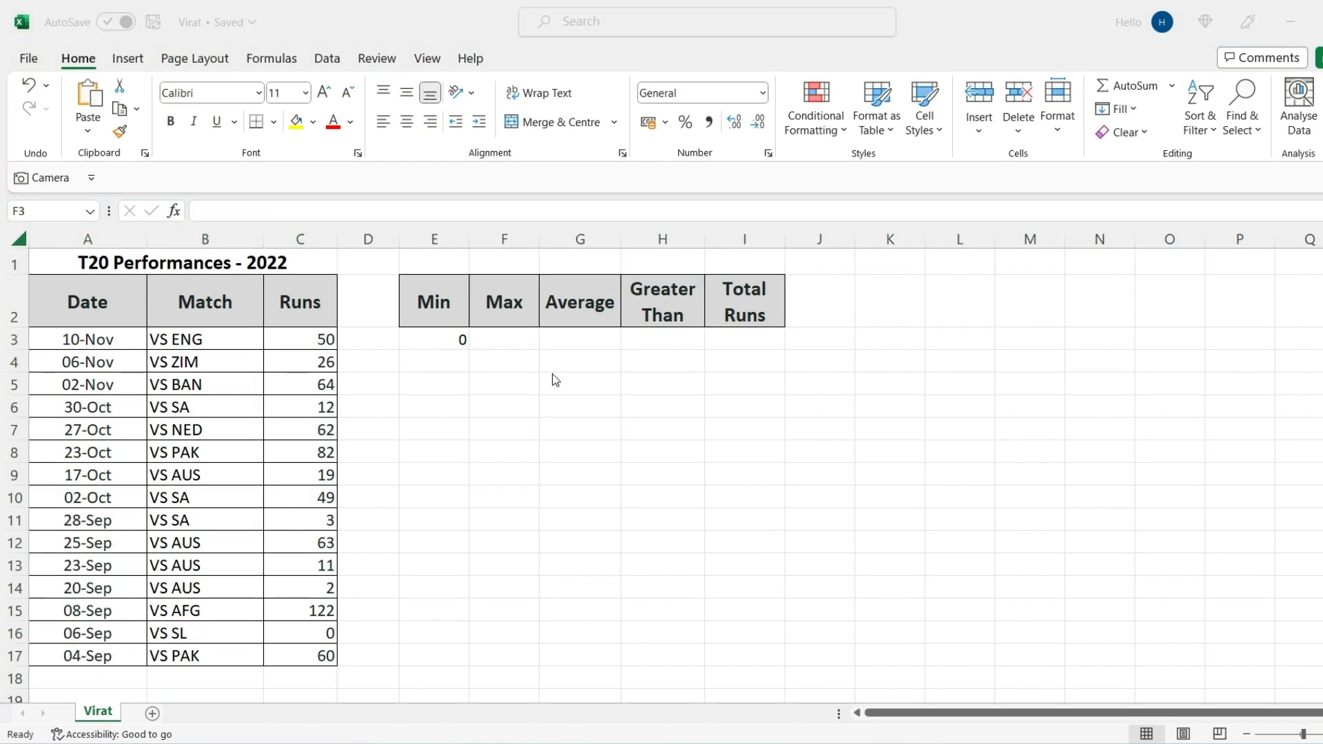
{"action": "left_click", "coordinate": [520, 337]}
{"action": "type", "text": "="}
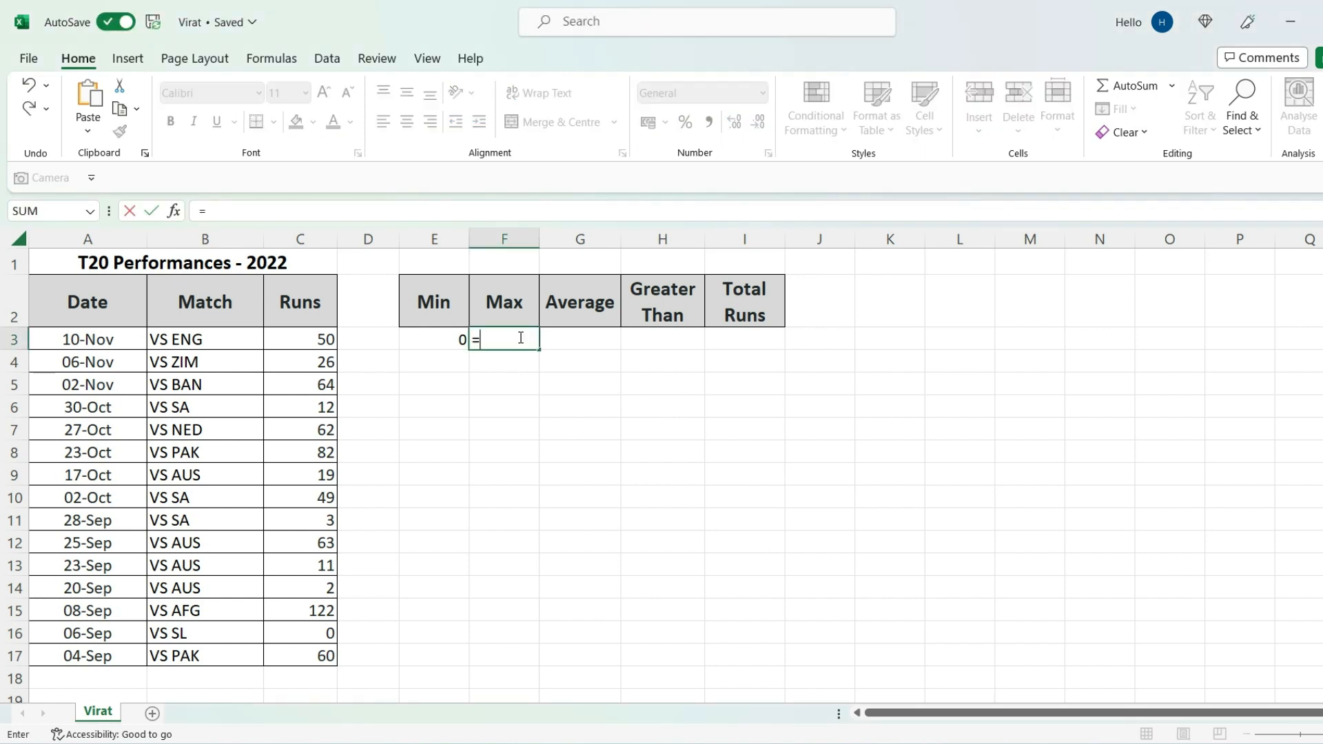
{"action": "type", "text": "max("}
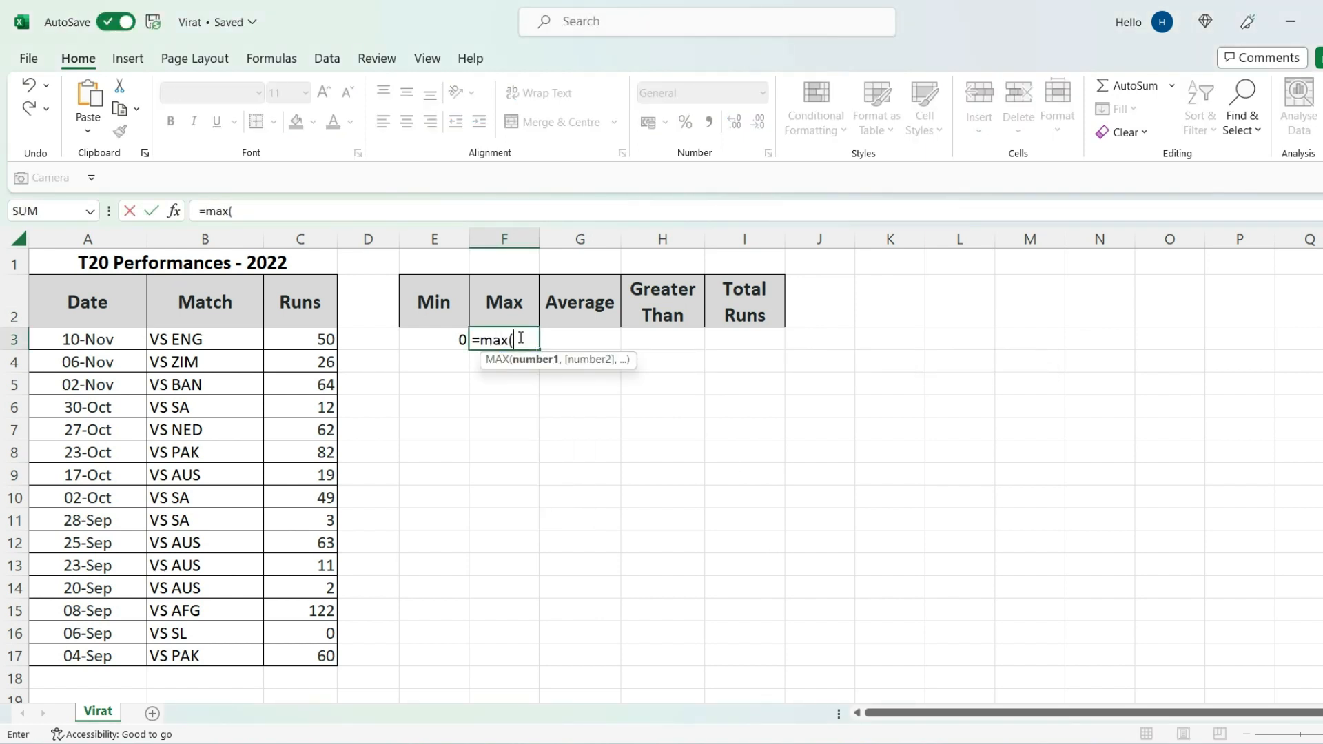
{"action": "left_click_drag", "start_coordinate": [317, 338], "coordinate": [306, 651]}
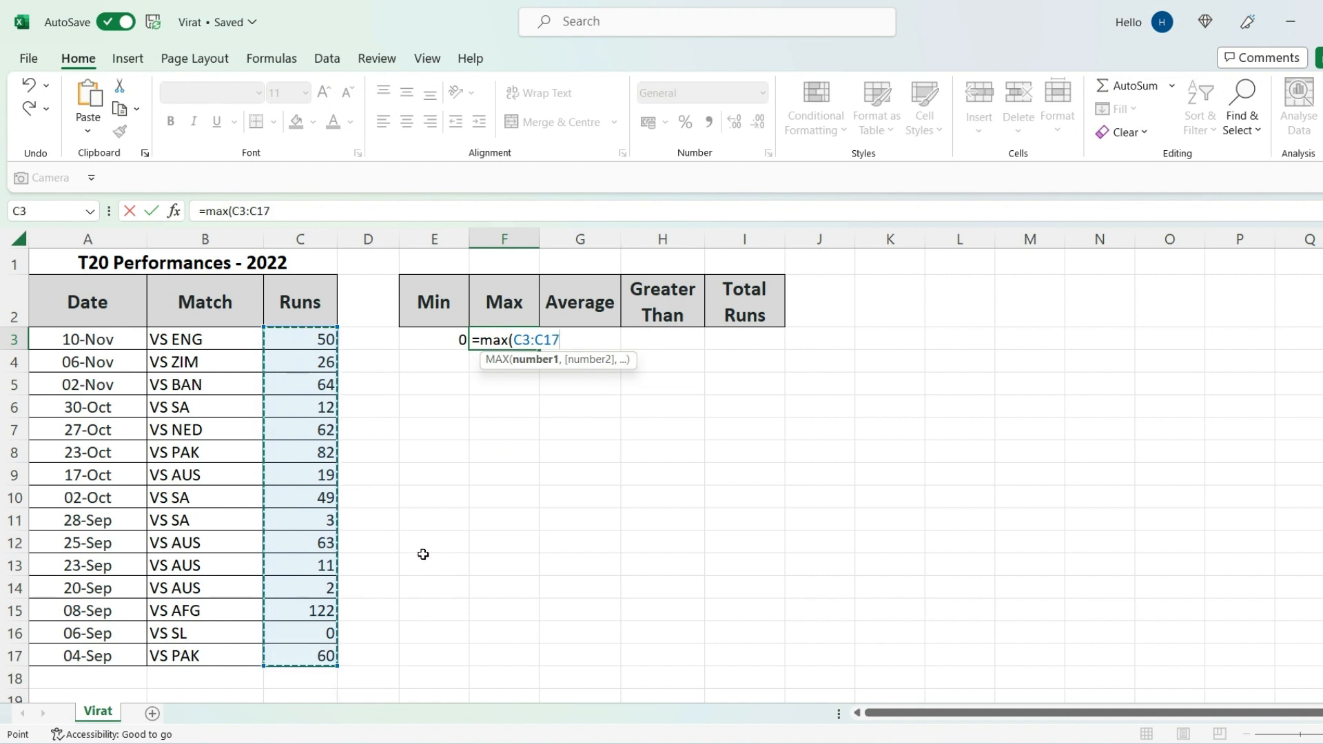
{"action": "key", "text": "Return"}
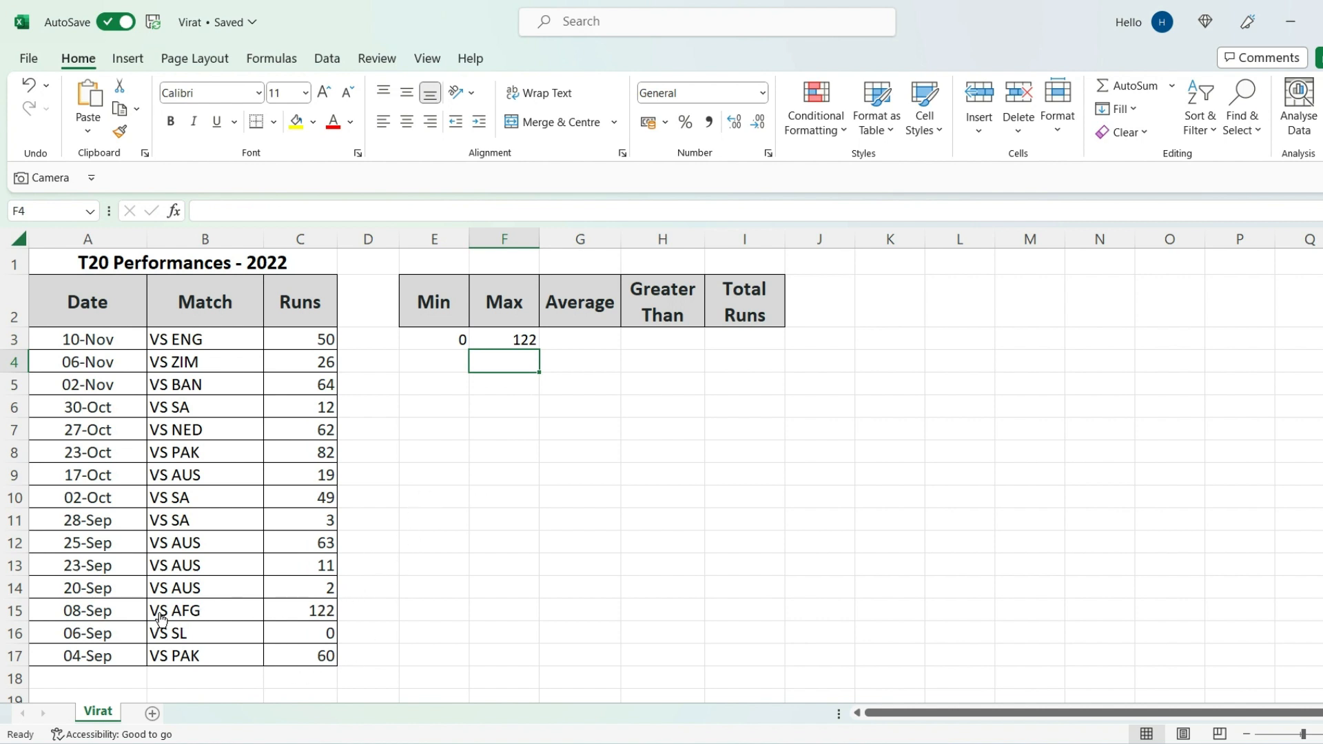
{"action": "left_click_drag", "start_coordinate": [137, 611], "coordinate": [275, 612]}
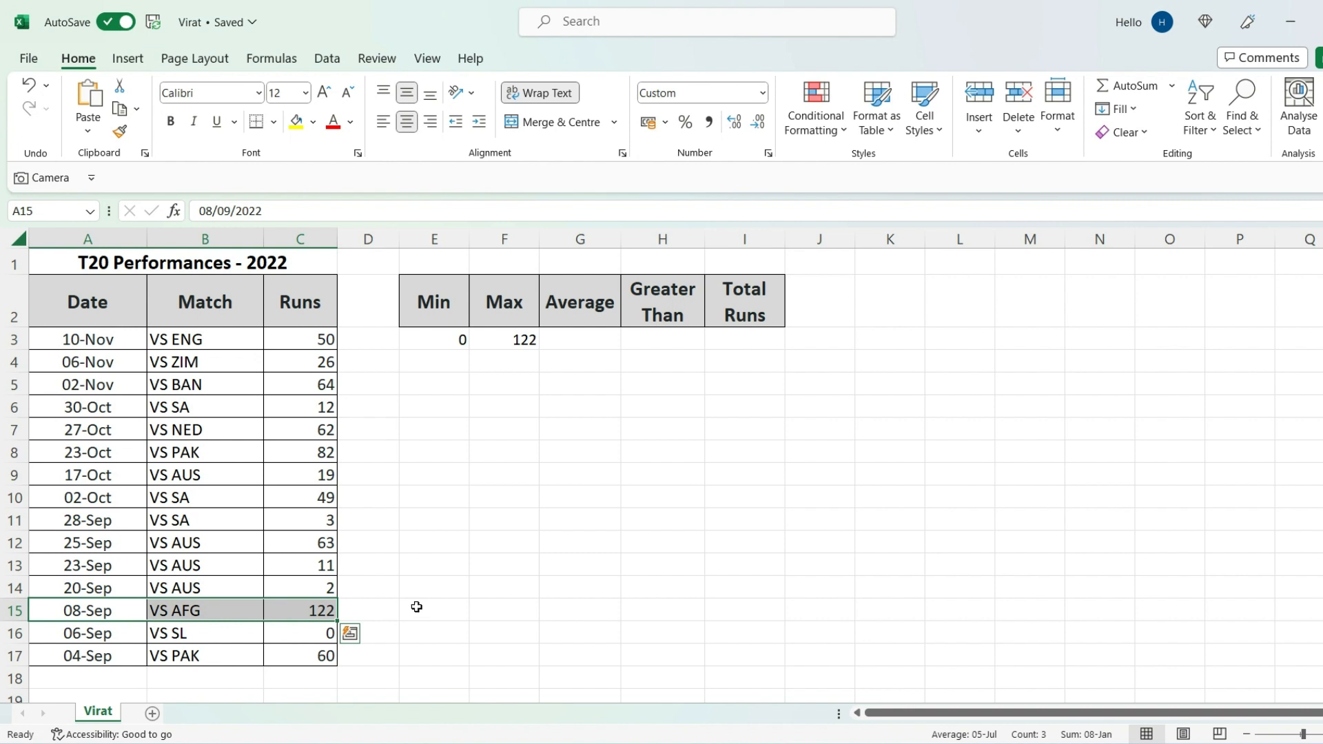
Calculate the average score in G3 with AVERAGE over the Runs values C3:C17.
{"action": "double_click", "coordinate": [559, 339]}
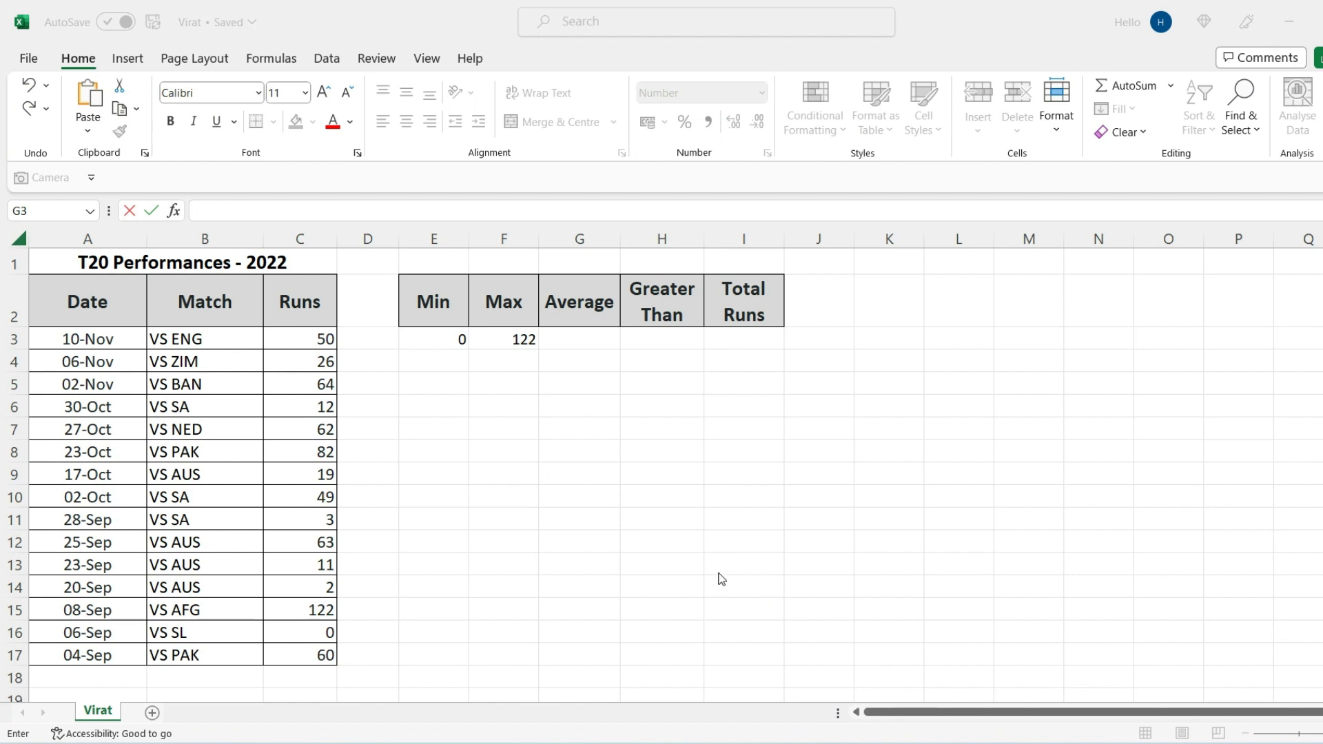
{"action": "left_click", "coordinate": [586, 336]}
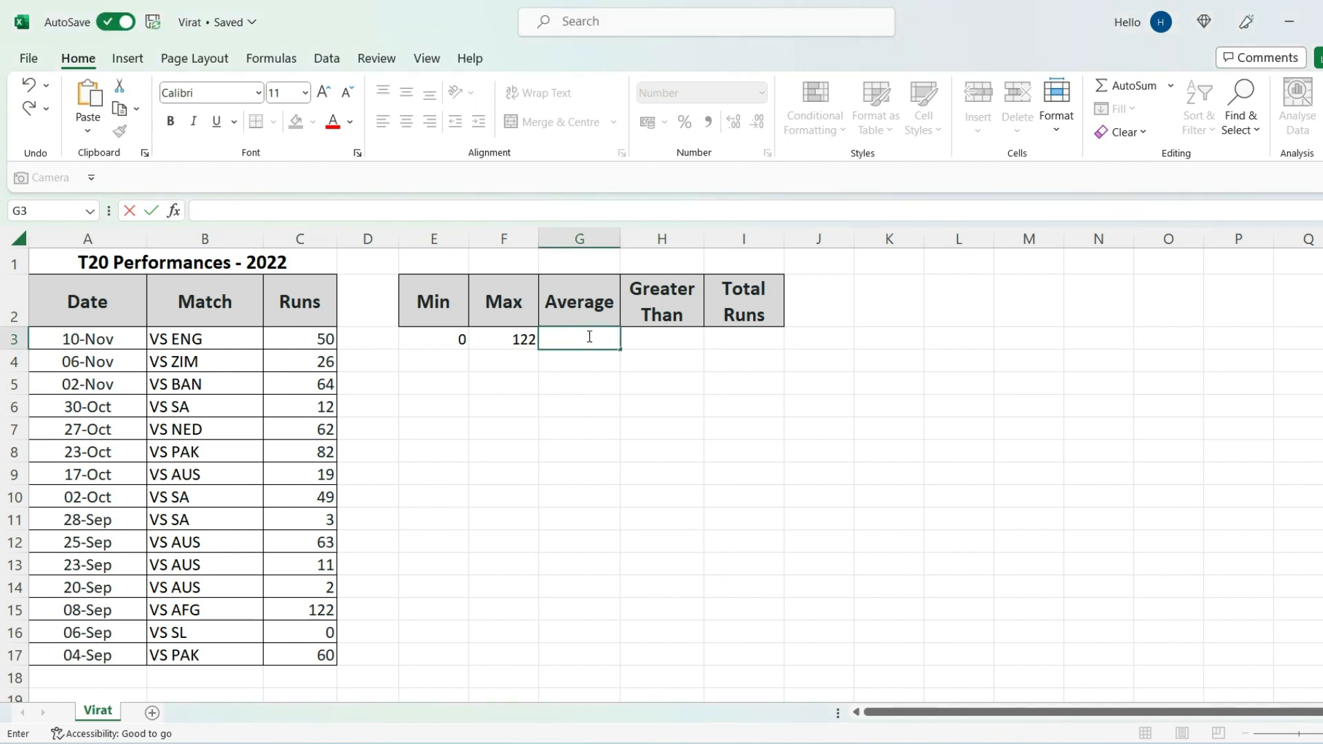
{"action": "type", "text": "=average("}
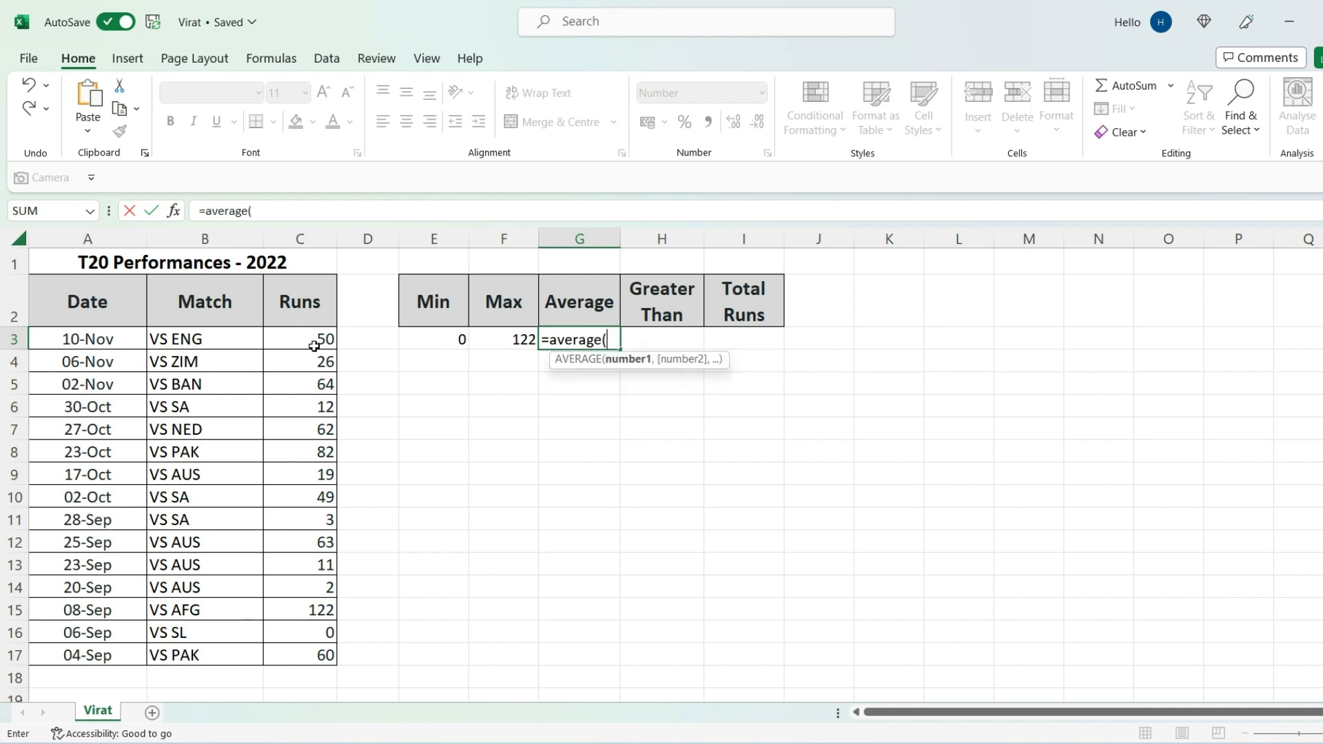
{"action": "left_click_drag", "start_coordinate": [314, 339], "coordinate": [300, 644]}
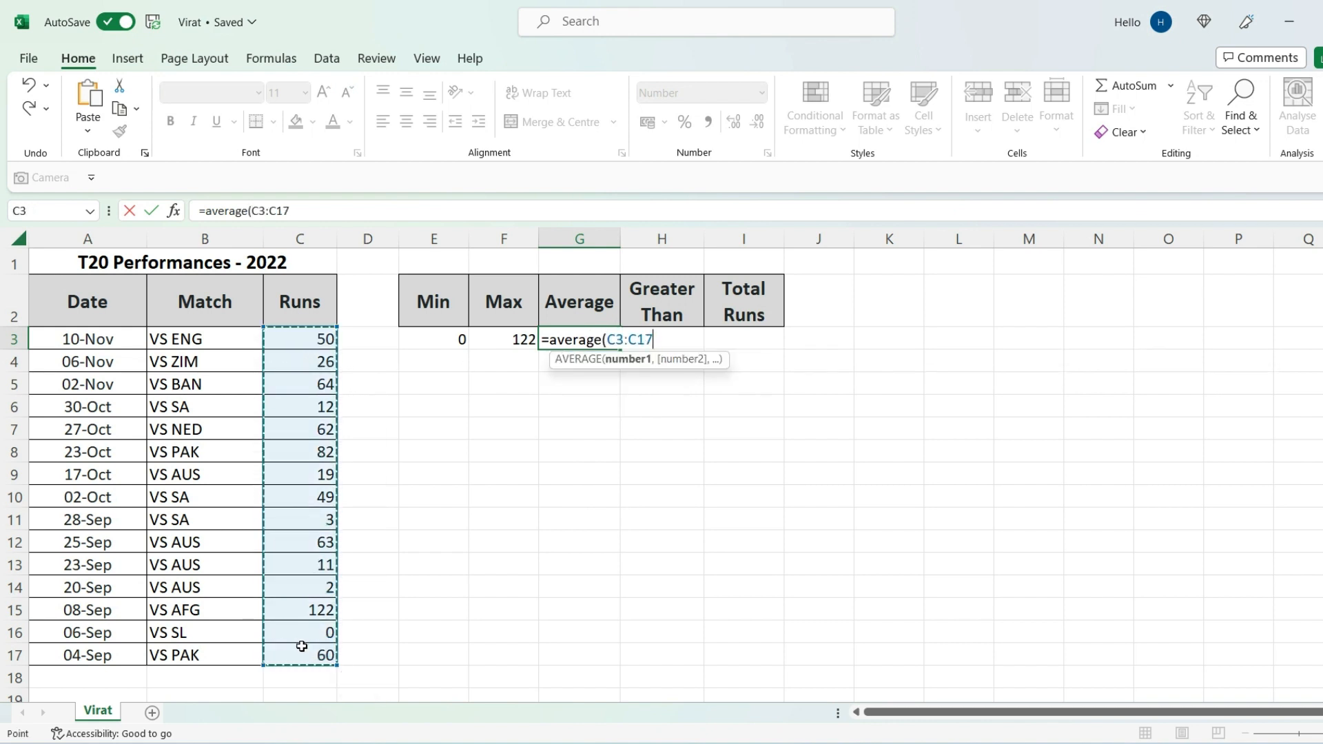
{"action": "key", "text": "Return"}
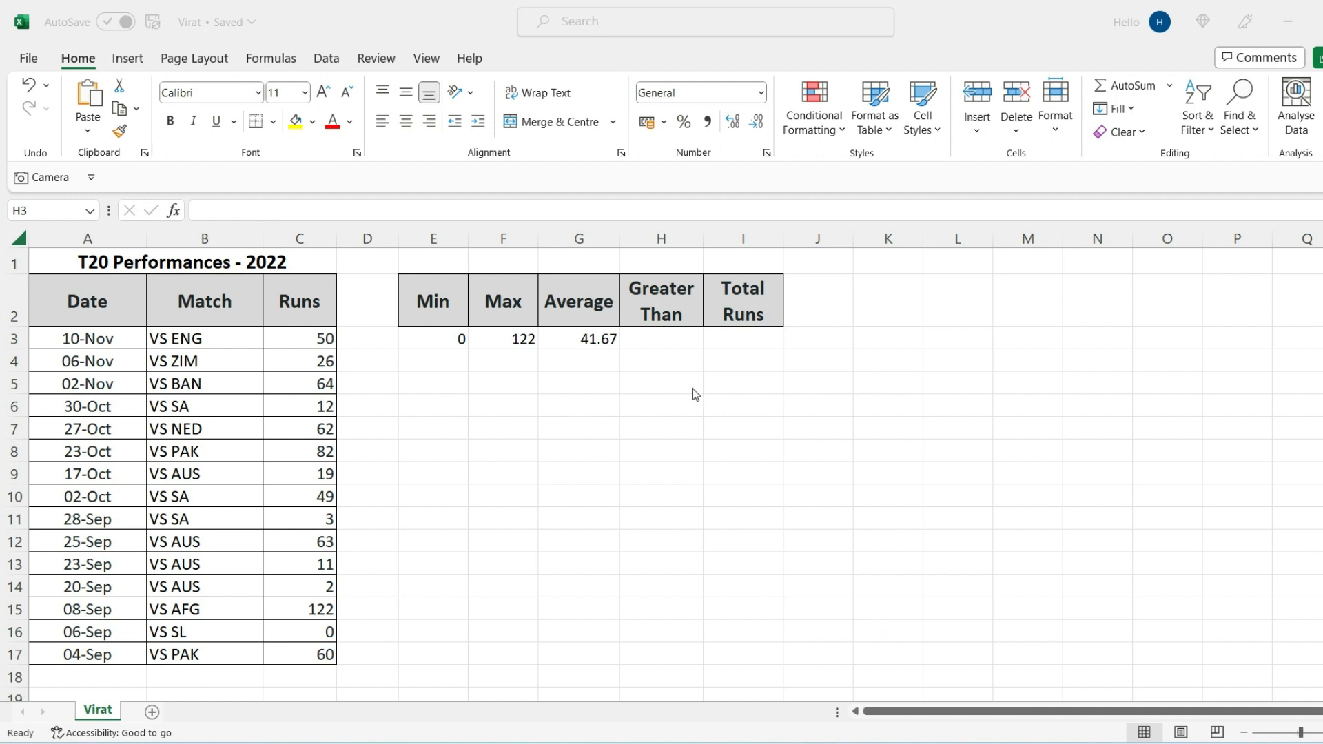
Count the scores above 30 in H3 with the formula =COUNTIF(C3:C17,">30").
{"action": "left_click", "coordinate": [676, 337]}
{"action": "type", "text": "="}
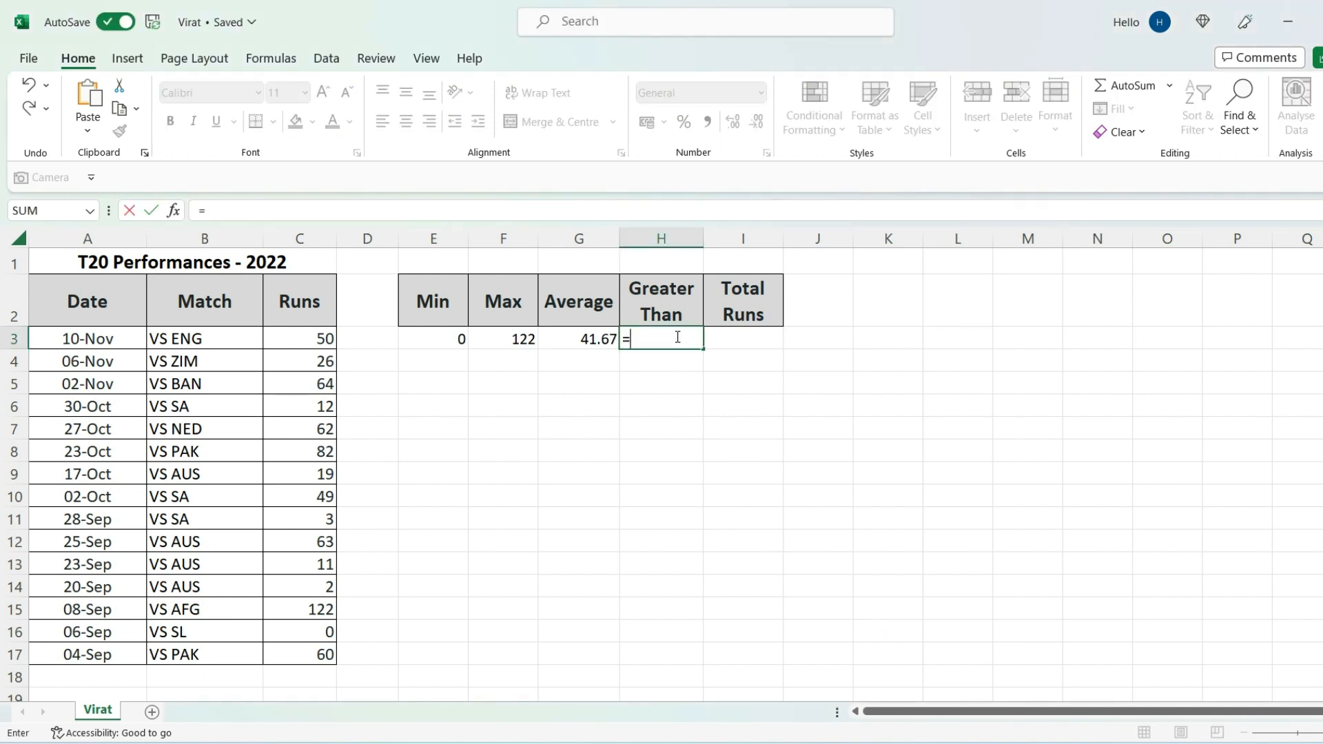
{"action": "type", "text": "COUNTIF"}
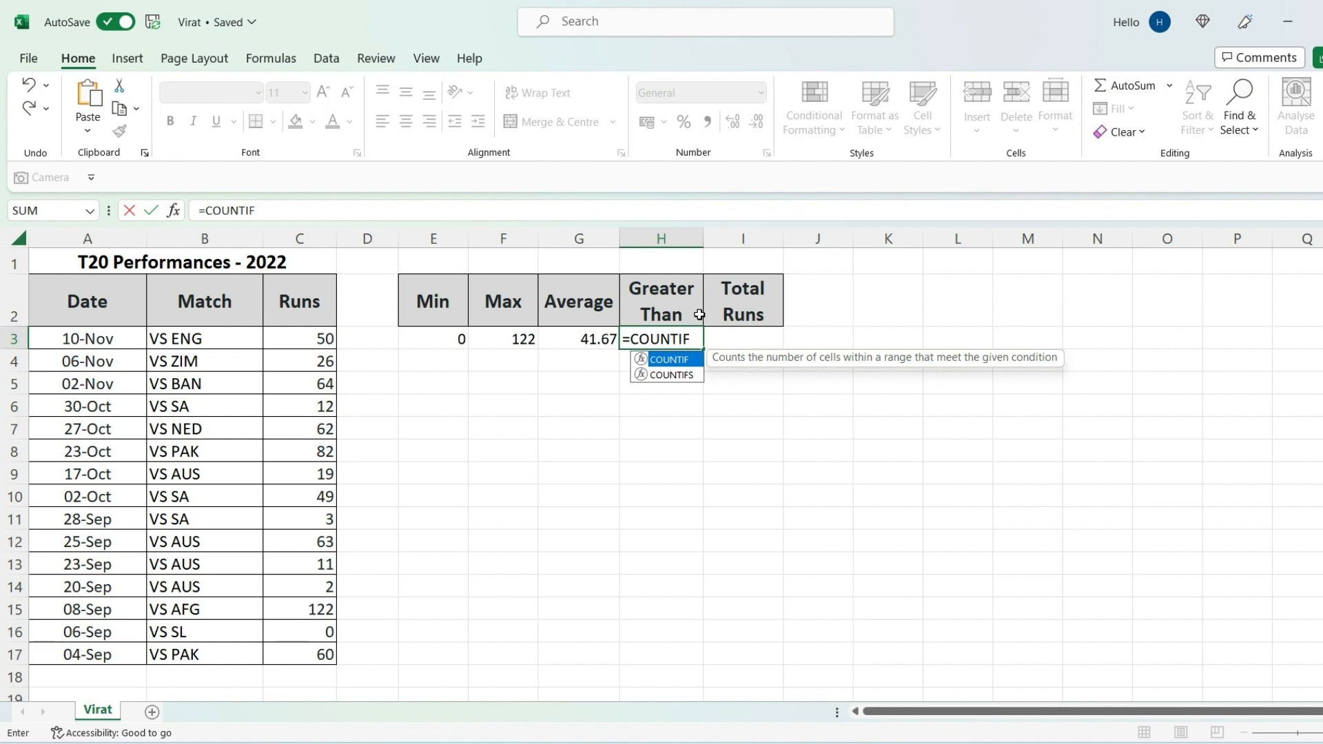
{"action": "type", "text": "("}
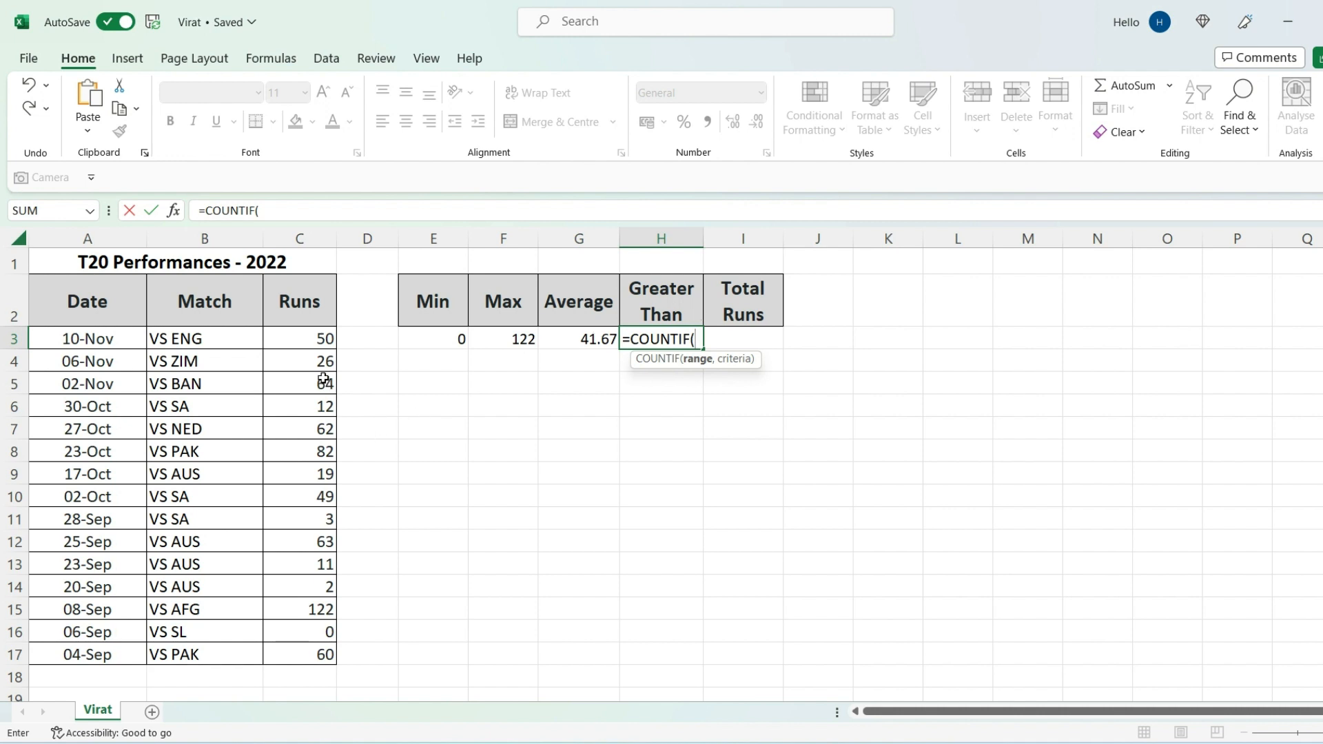
{"action": "left_click_drag", "start_coordinate": [307, 339], "coordinate": [318, 655]}
{"action": "type", "text": ","}
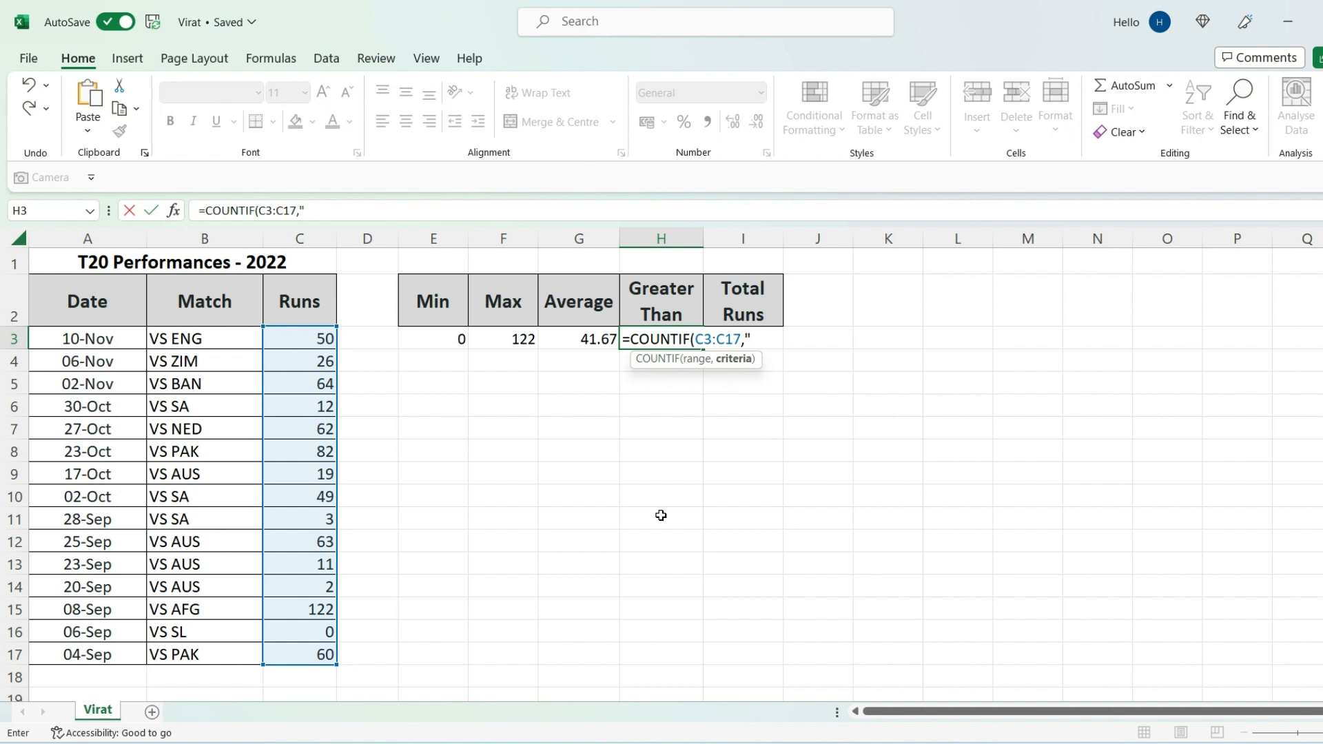
{"action": "type", "text": "30\")"}
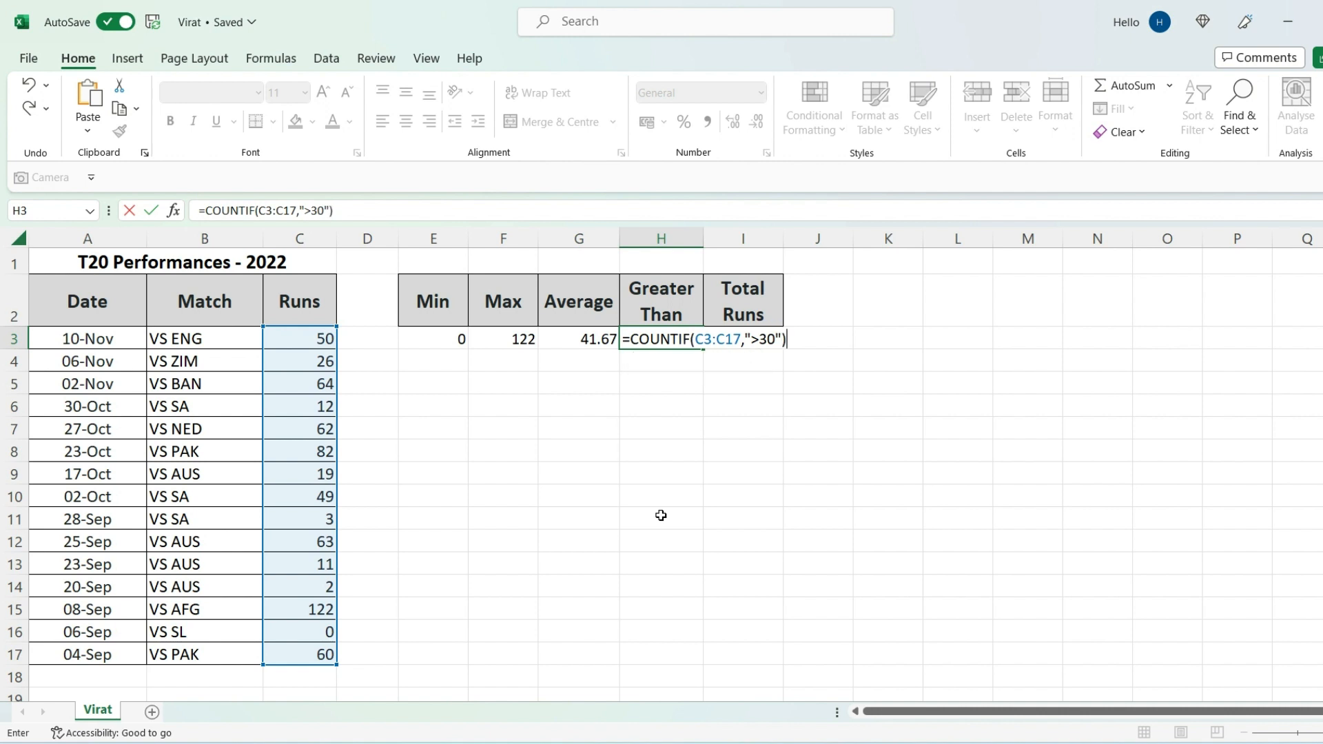
{"action": "key", "text": "Return"}
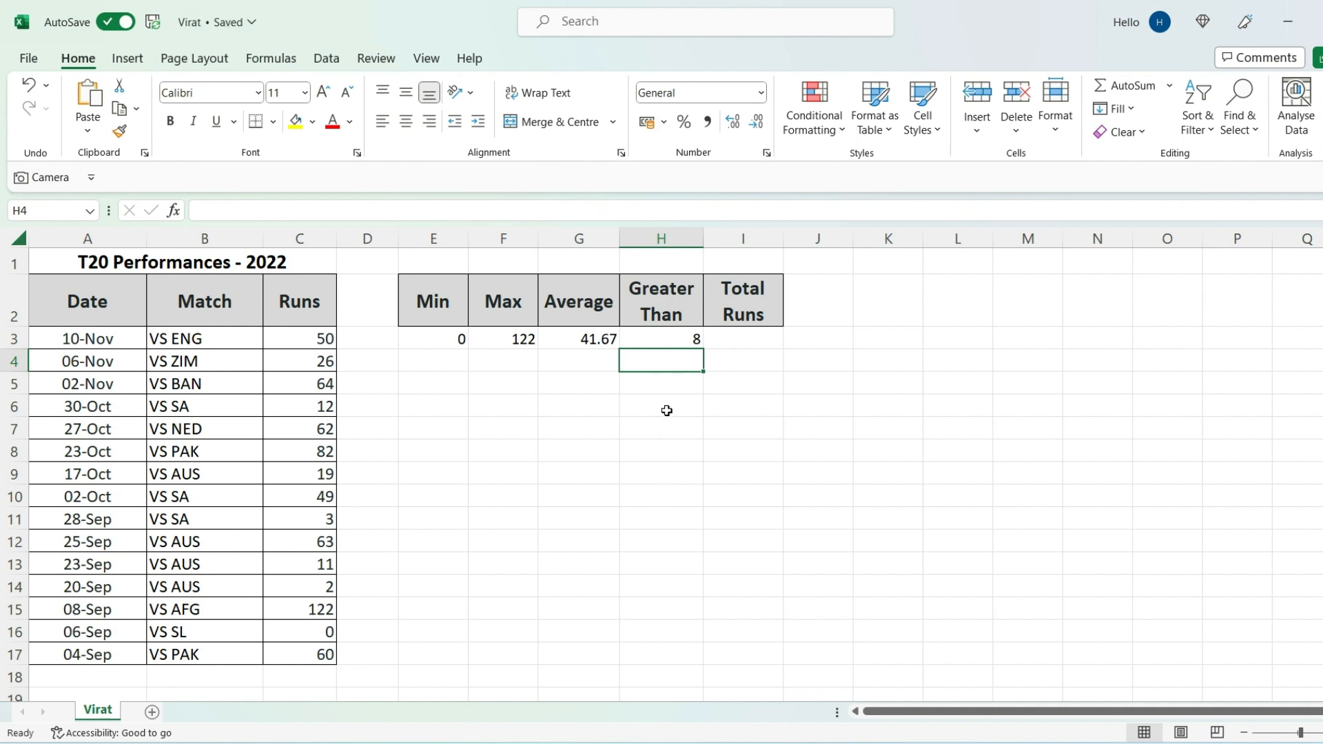
Go through the individual Runs cells above 30 and compare them with the COUNTIF formula in H3.
{"action": "left_click", "coordinate": [293, 338]}
{"action": "left_click", "coordinate": [295, 384]}
{"action": "left_click", "coordinate": [300, 428]}
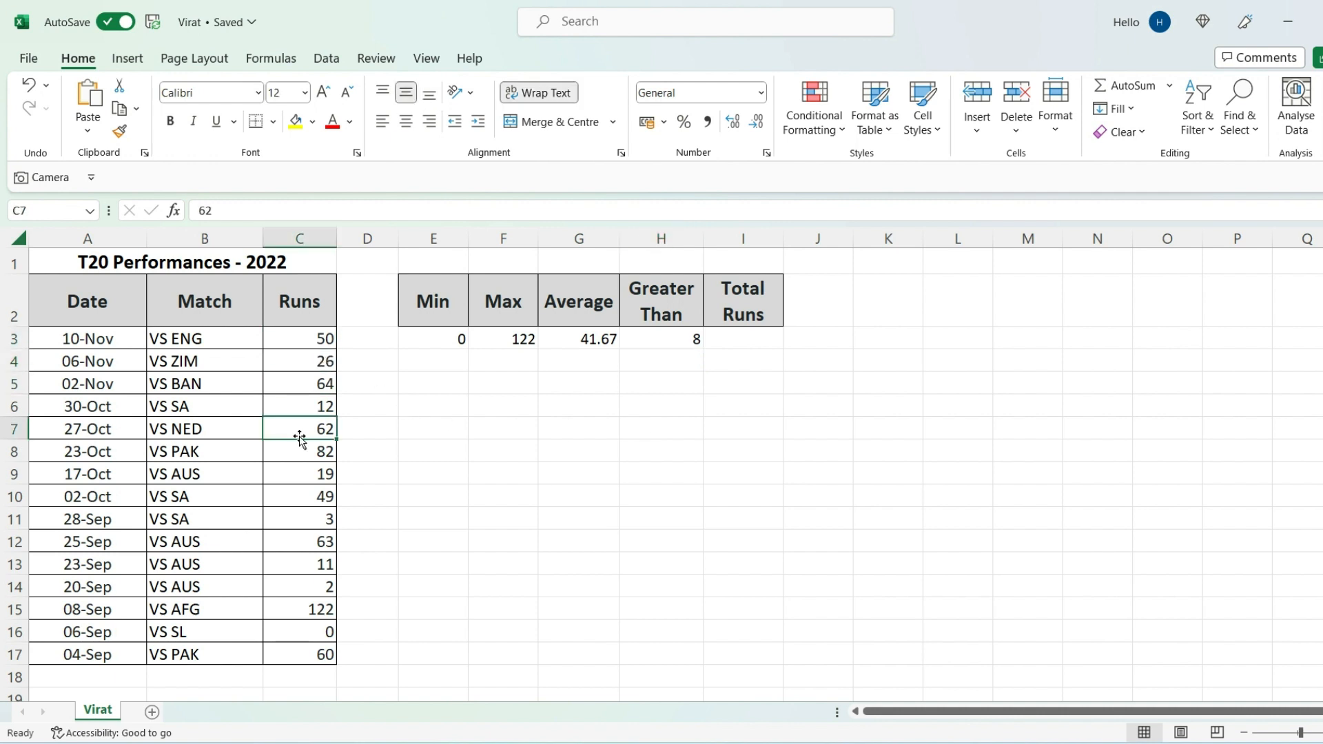
{"action": "left_click", "coordinate": [304, 453]}
{"action": "left_click", "coordinate": [315, 503]}
{"action": "left_click", "coordinate": [310, 542]}
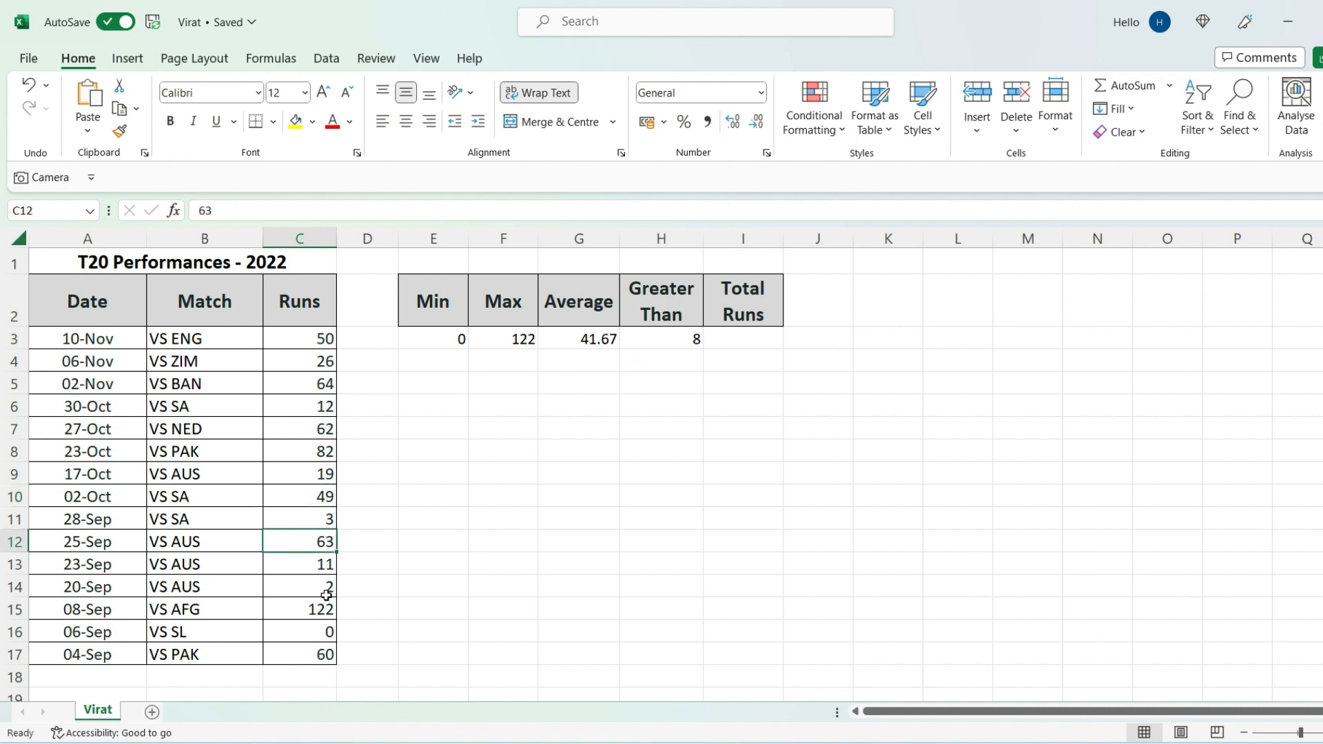
{"action": "left_click", "coordinate": [316, 614]}
{"action": "left_click", "coordinate": [324, 660]}
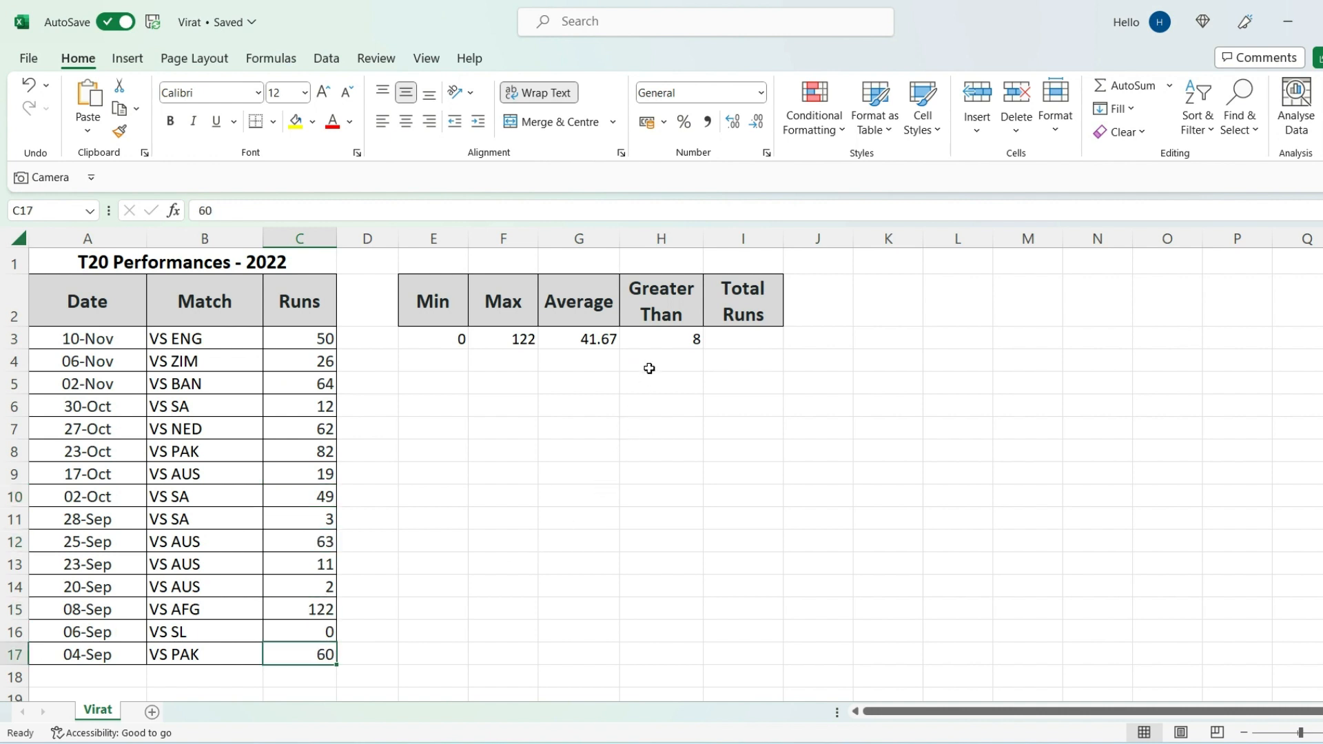
{"action": "left_click", "coordinate": [653, 339]}
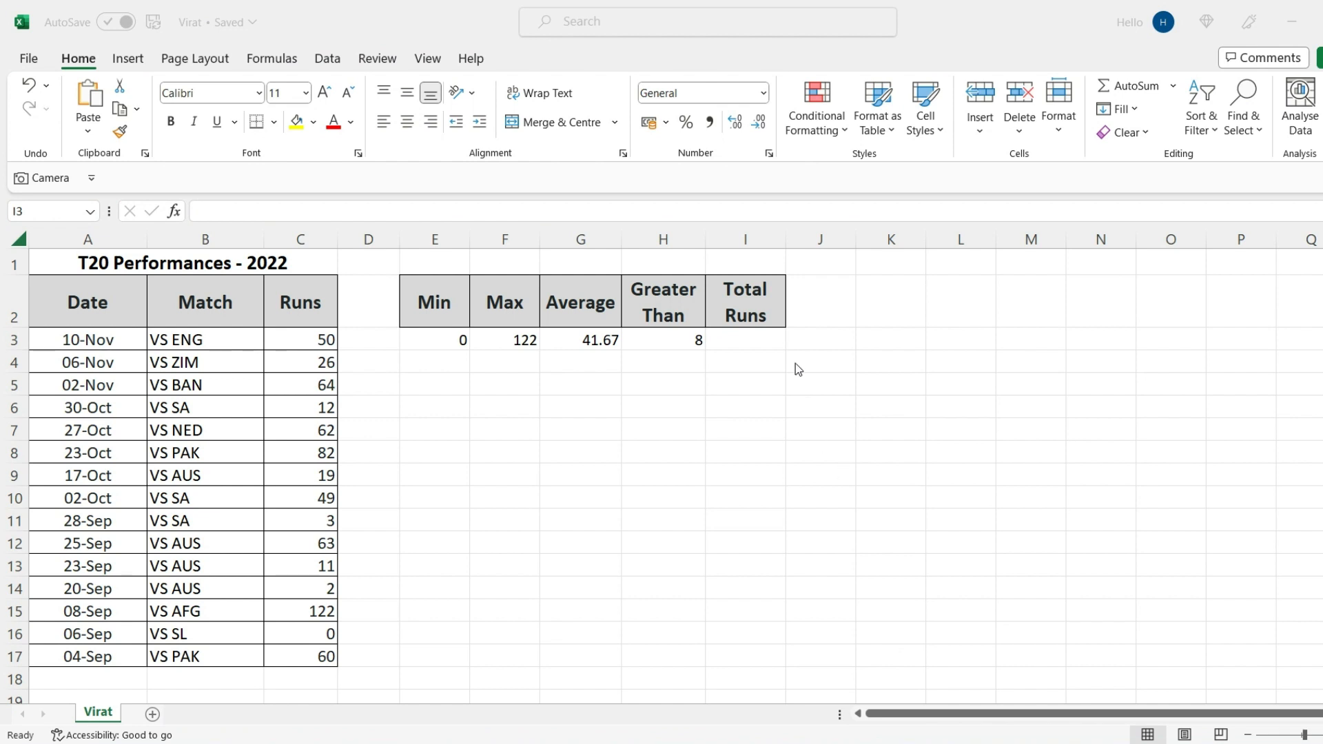
Calculate the total runs in I3 with SUM over C3:C17 and review the finished formula.
{"action": "left_click", "coordinate": [762, 338]}
{"action": "type", "text": "="}
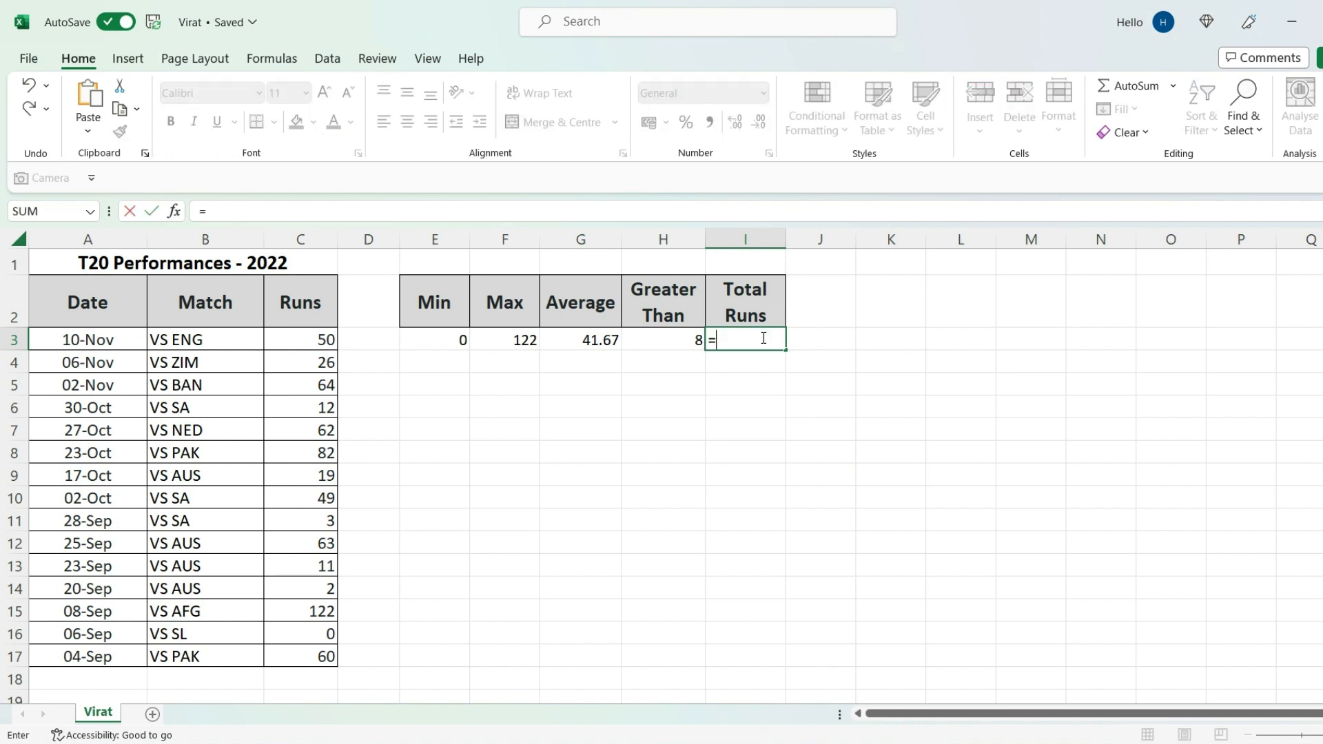
{"action": "type", "text": "SUM"}
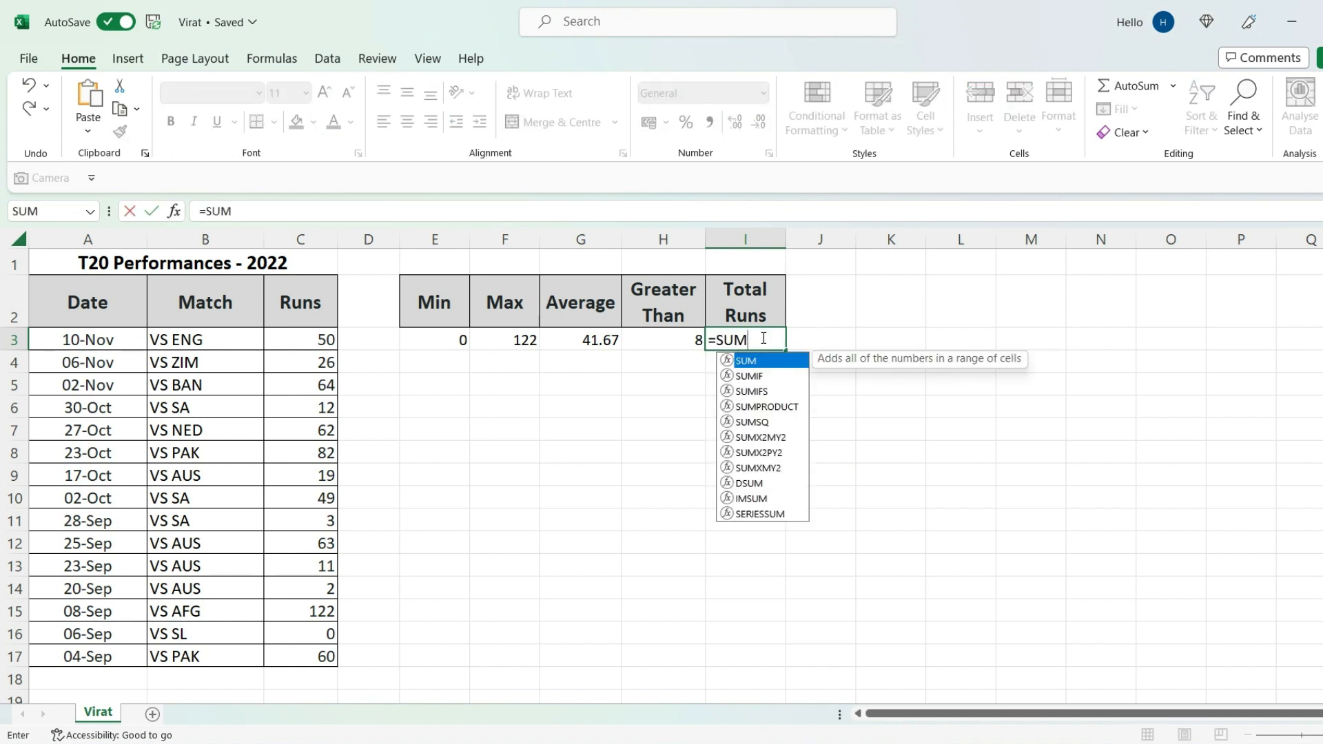
{"action": "type", "text": "("}
{"action": "left_click_drag", "start_coordinate": [324, 340], "coordinate": [310, 652]}
{"action": "key", "text": "Return"}
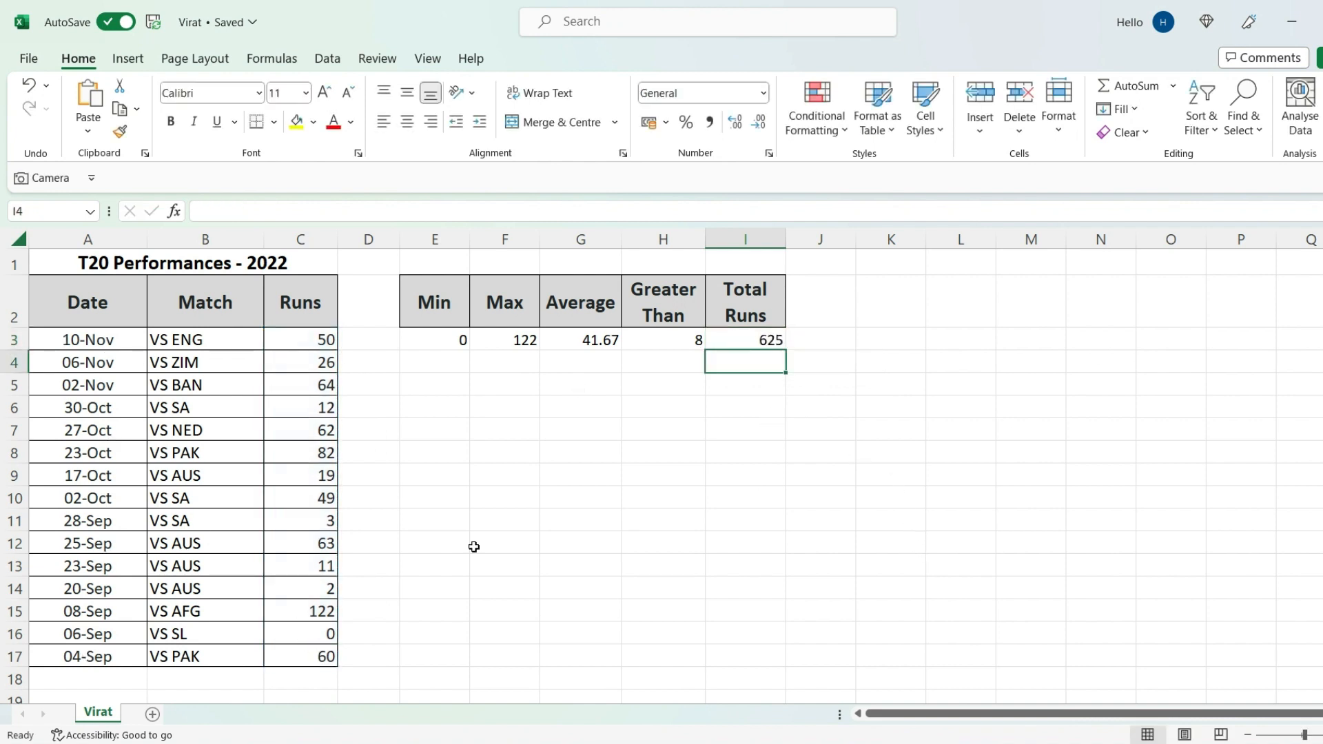
{"action": "left_click", "coordinate": [748, 341]}
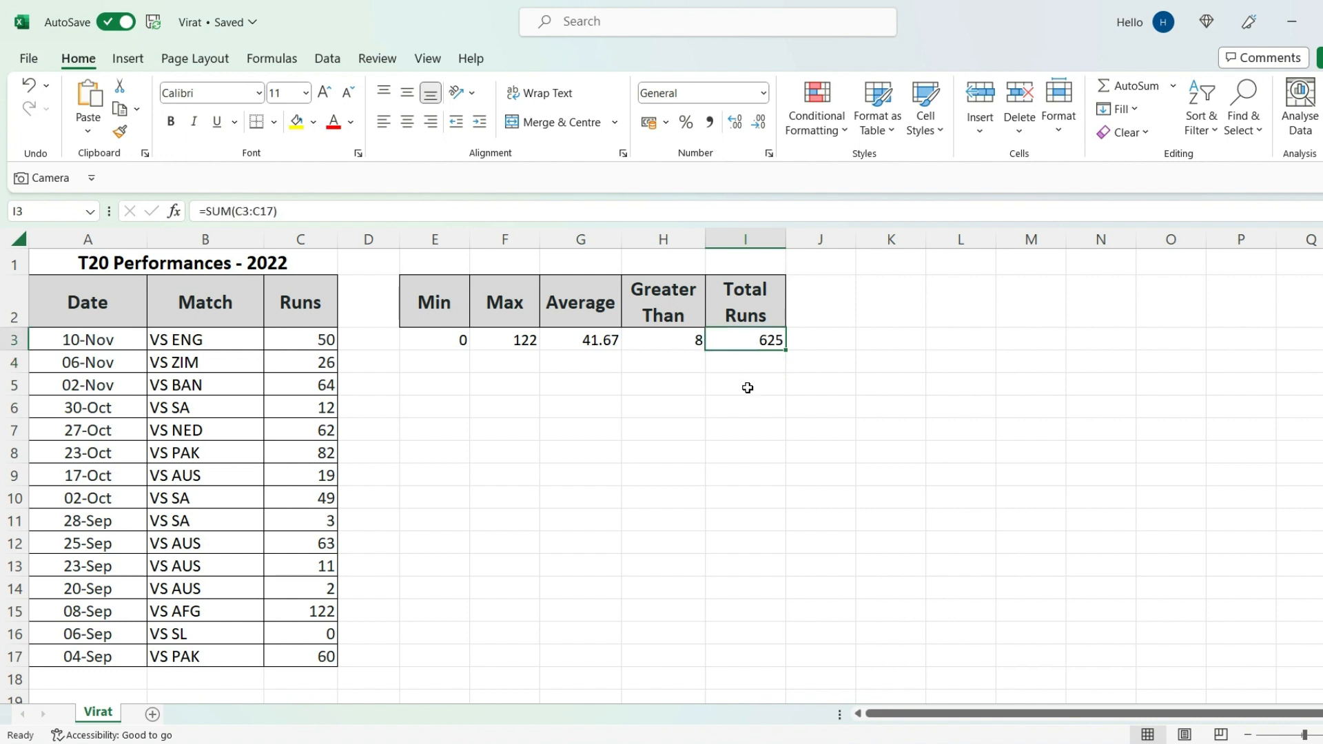
{"action": "left_click", "coordinate": [754, 536]}
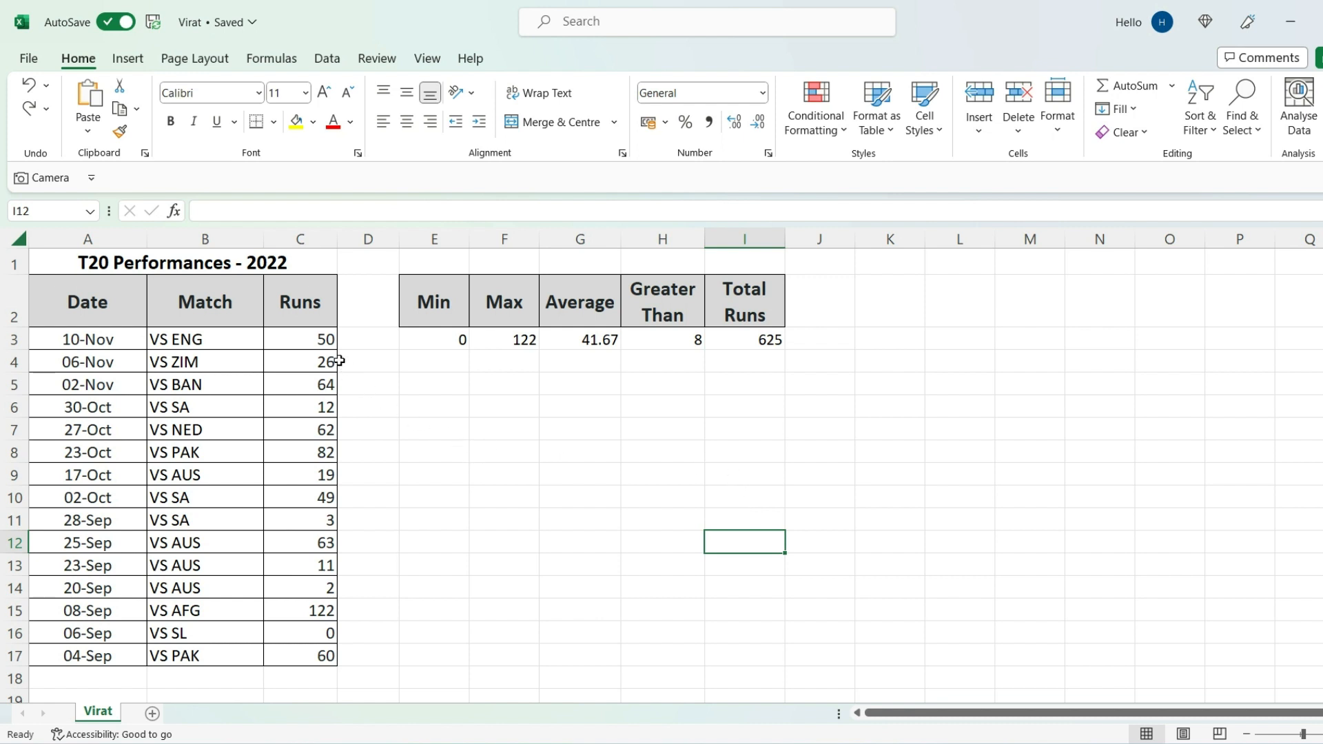
Apply the green-yellow-red colour scale as conditional formatting to the Runs values in C3:C17.
{"action": "left_click_drag", "start_coordinate": [327, 339], "coordinate": [306, 655]}
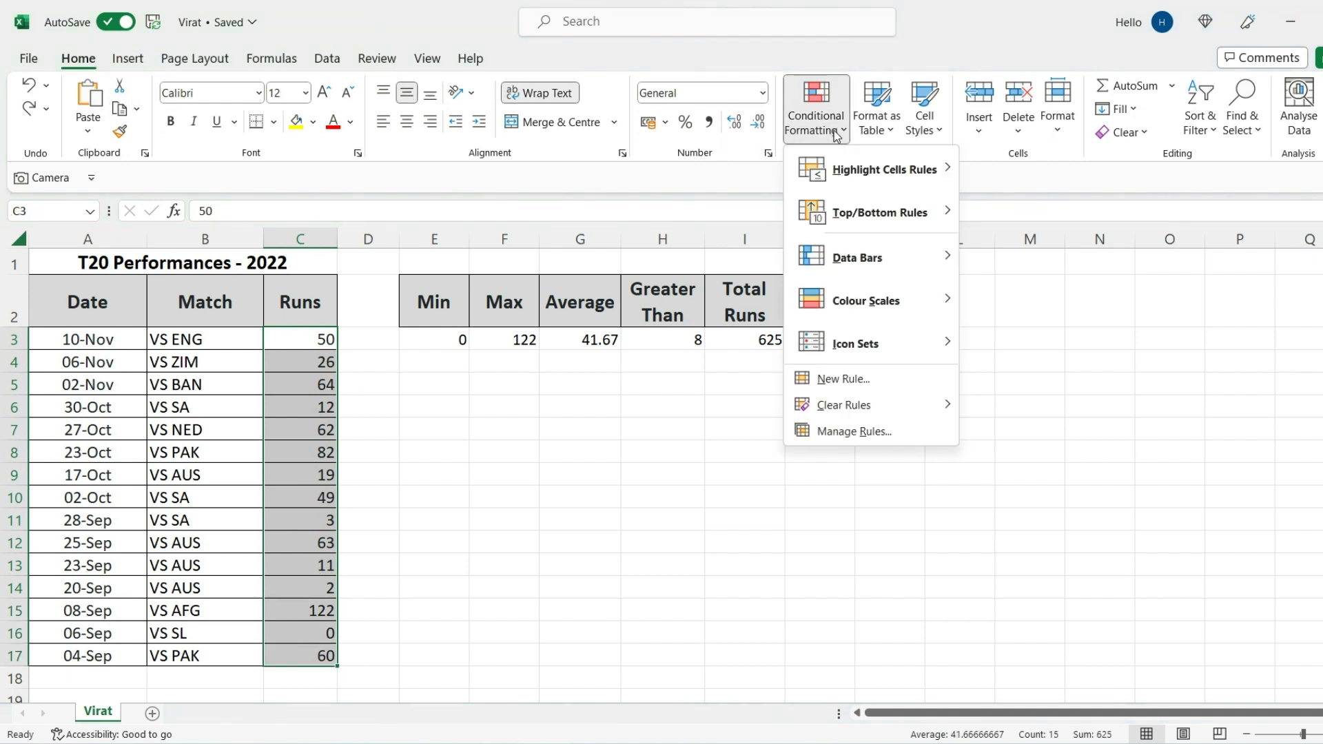
{"action": "mouse_move", "coordinate": [908, 301]}
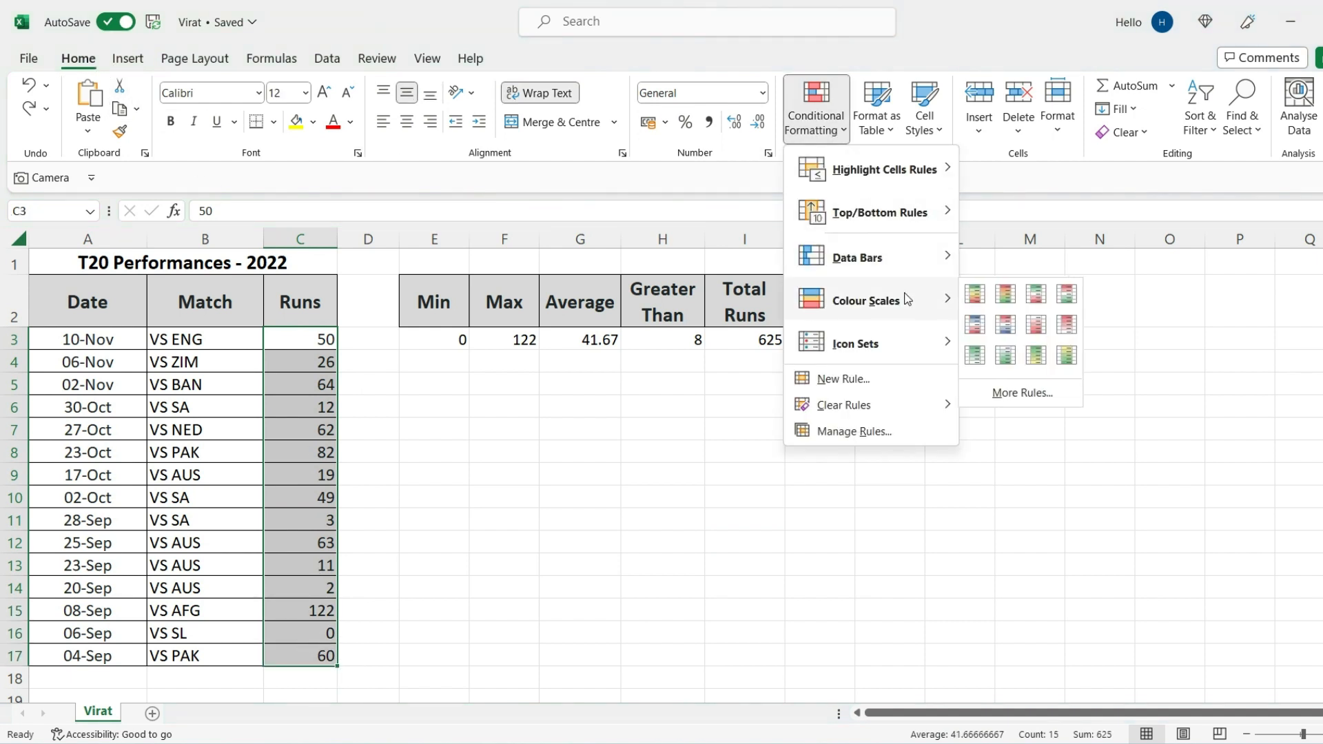
{"action": "left_click", "coordinate": [986, 296]}
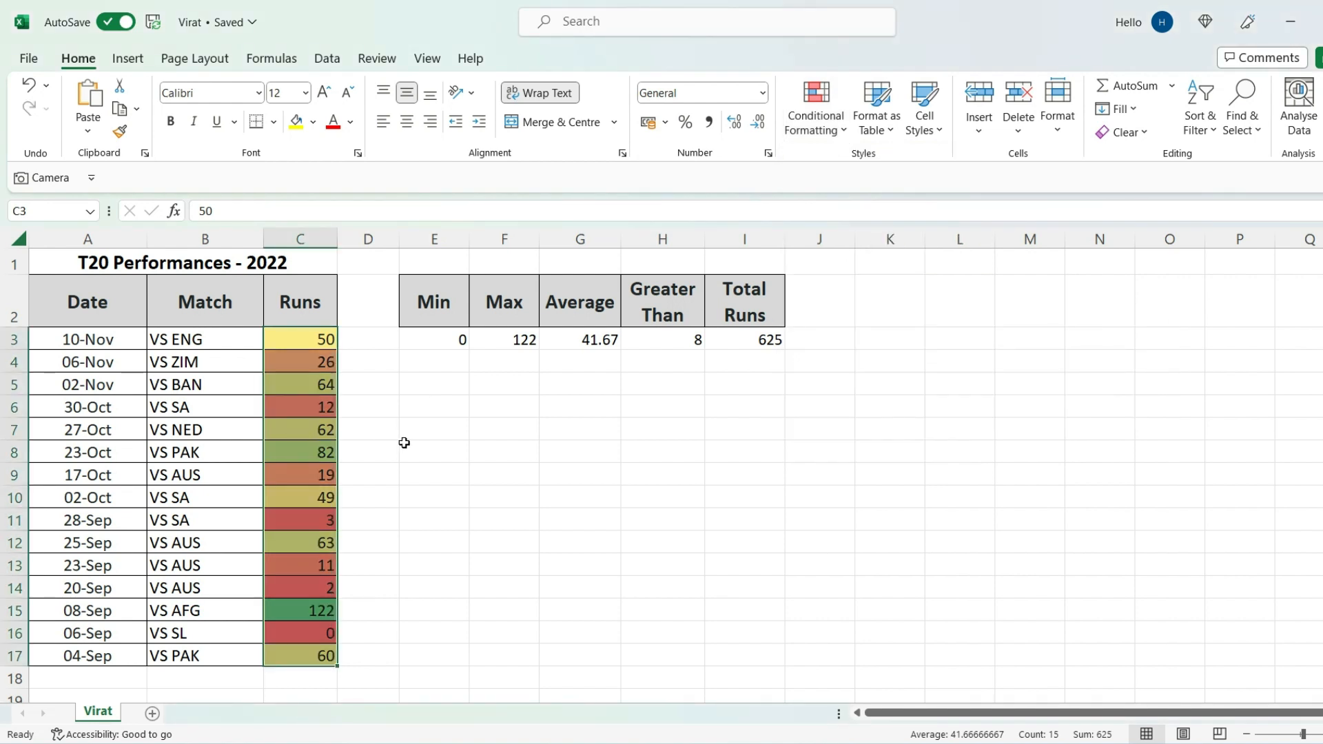
{"action": "left_click", "coordinate": [448, 444]}
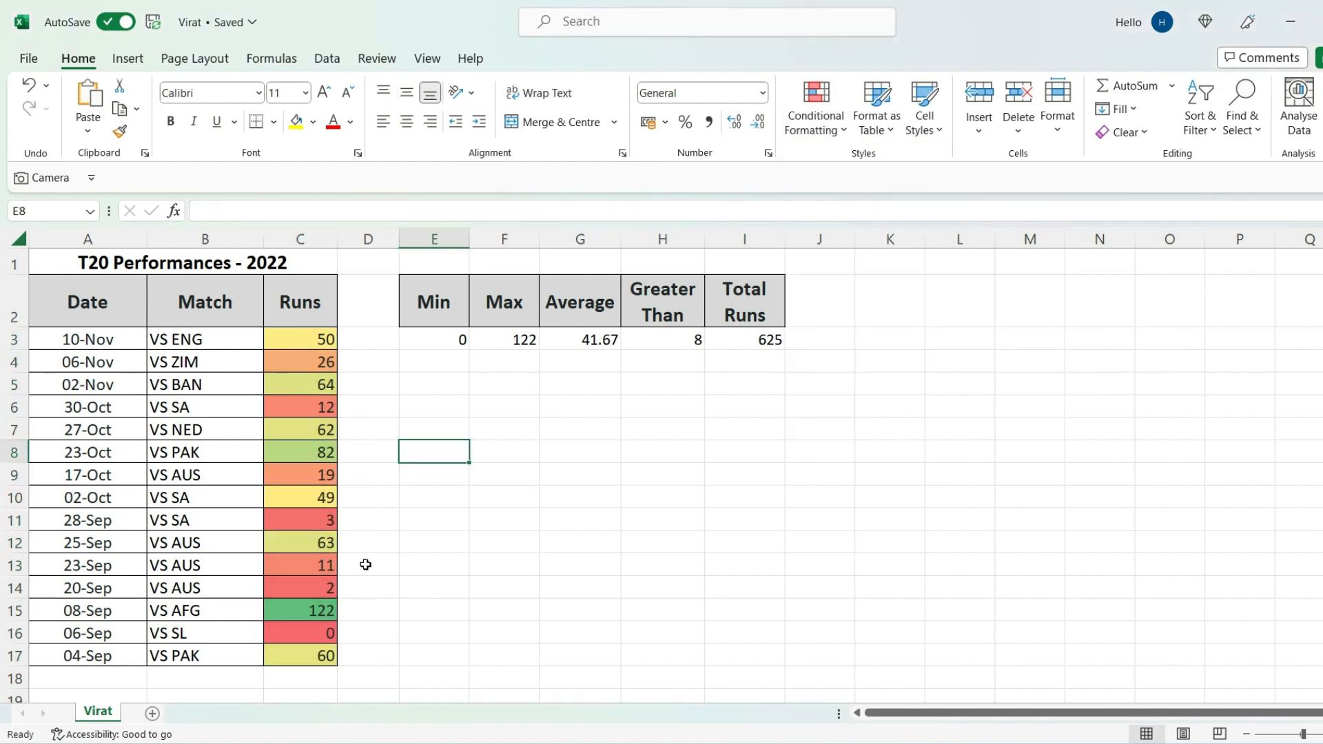
Examine the colour-scale shading of the highest and lowest scores in C15 and C16, and of the whole Runs range.
{"action": "left_click", "coordinate": [284, 612]}
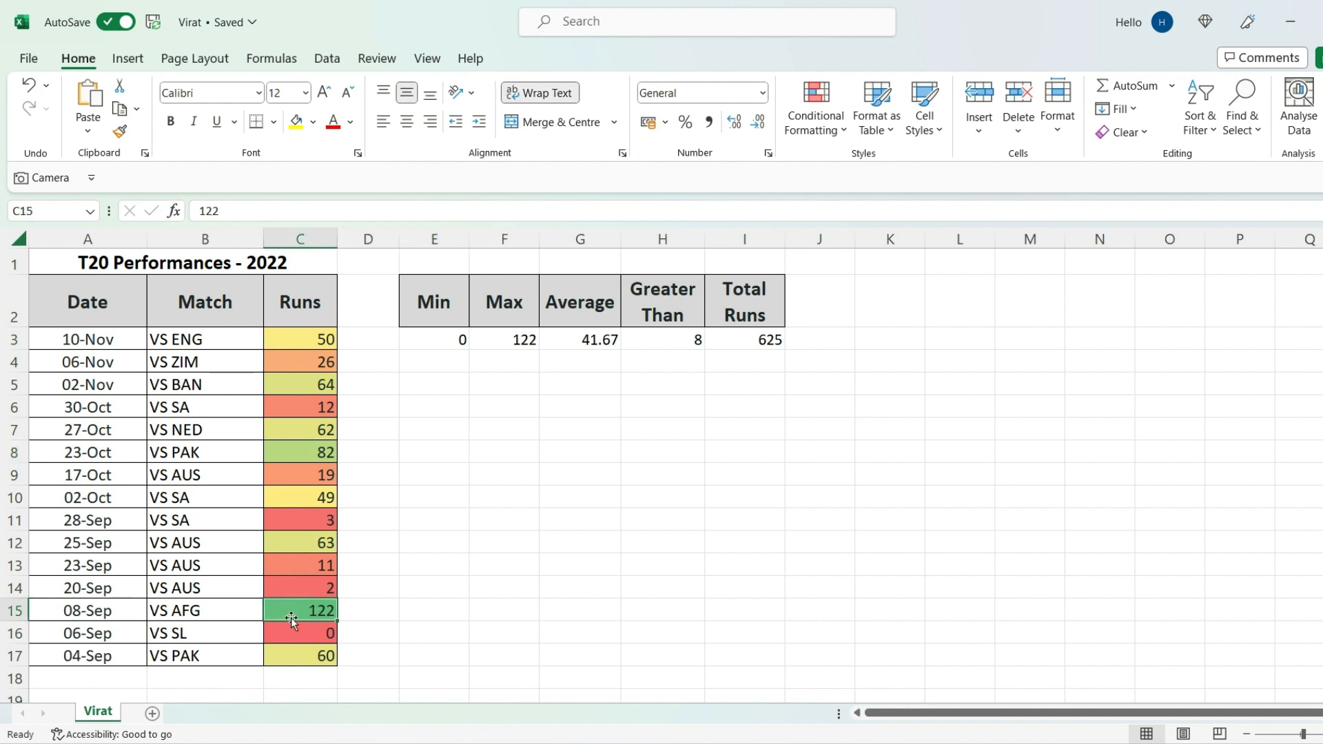
{"action": "left_click", "coordinate": [297, 638]}
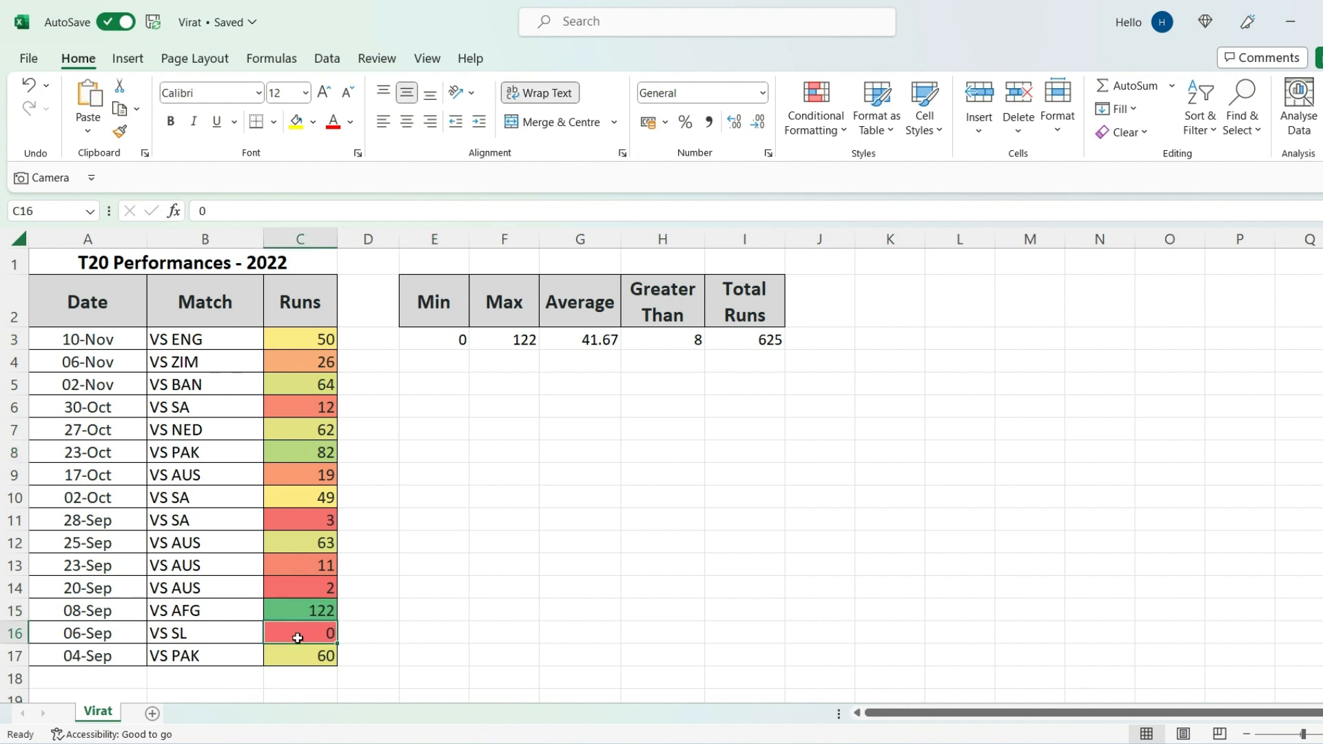
{"action": "left_click", "coordinate": [375, 638]}
{"action": "left_click_drag", "start_coordinate": [314, 653], "coordinate": [315, 343]}
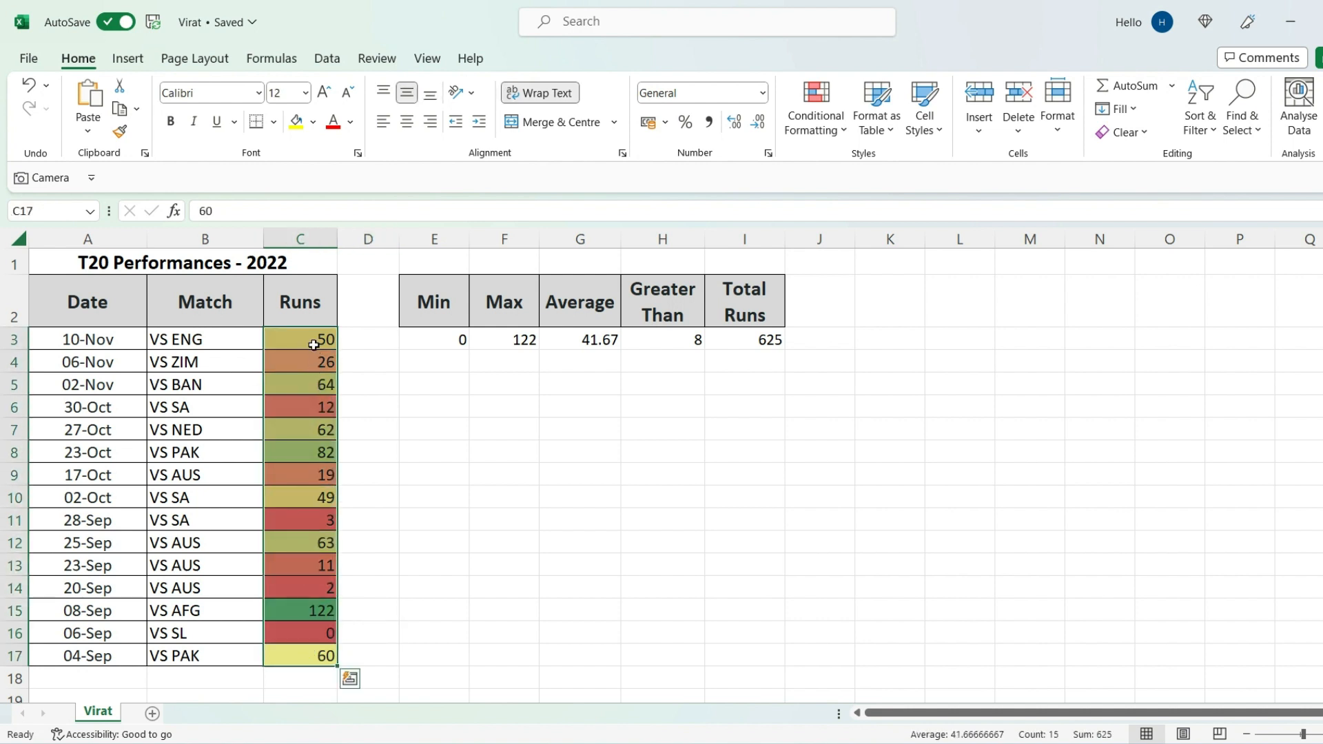
{"action": "left_click", "coordinate": [400, 501]}
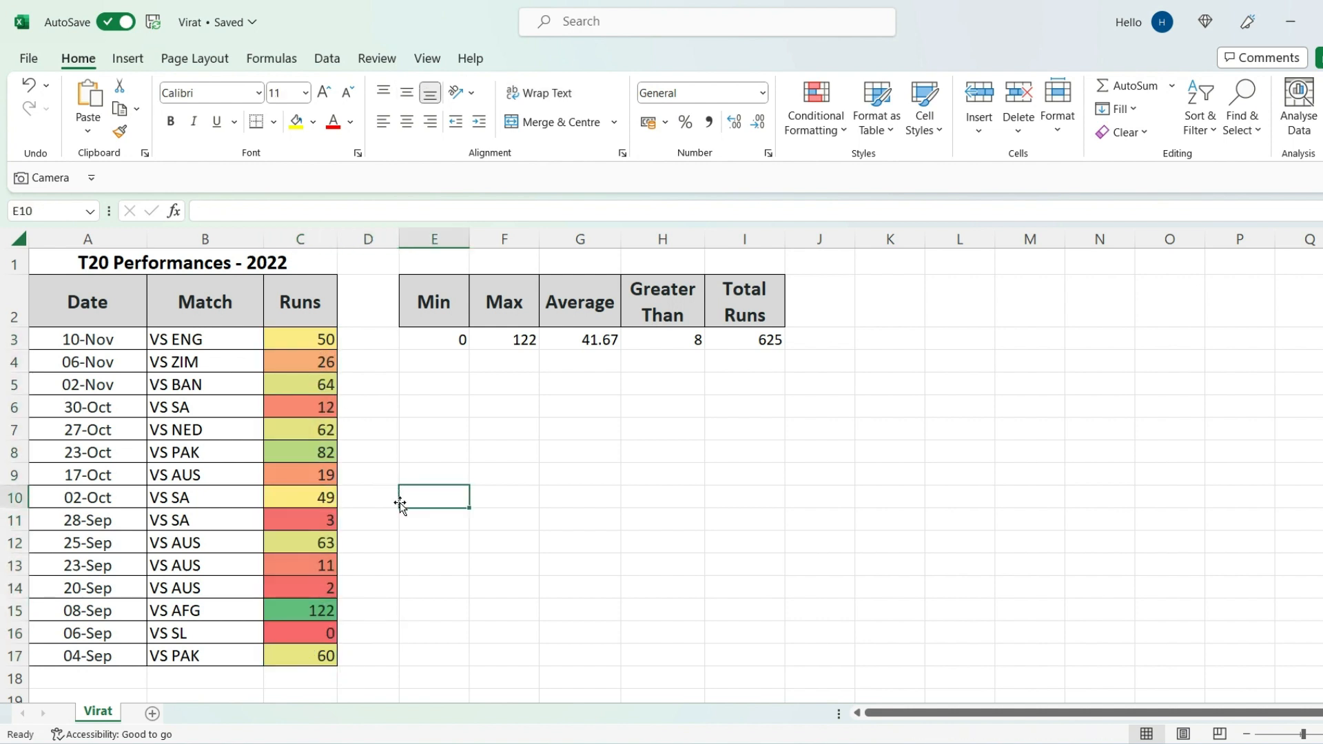